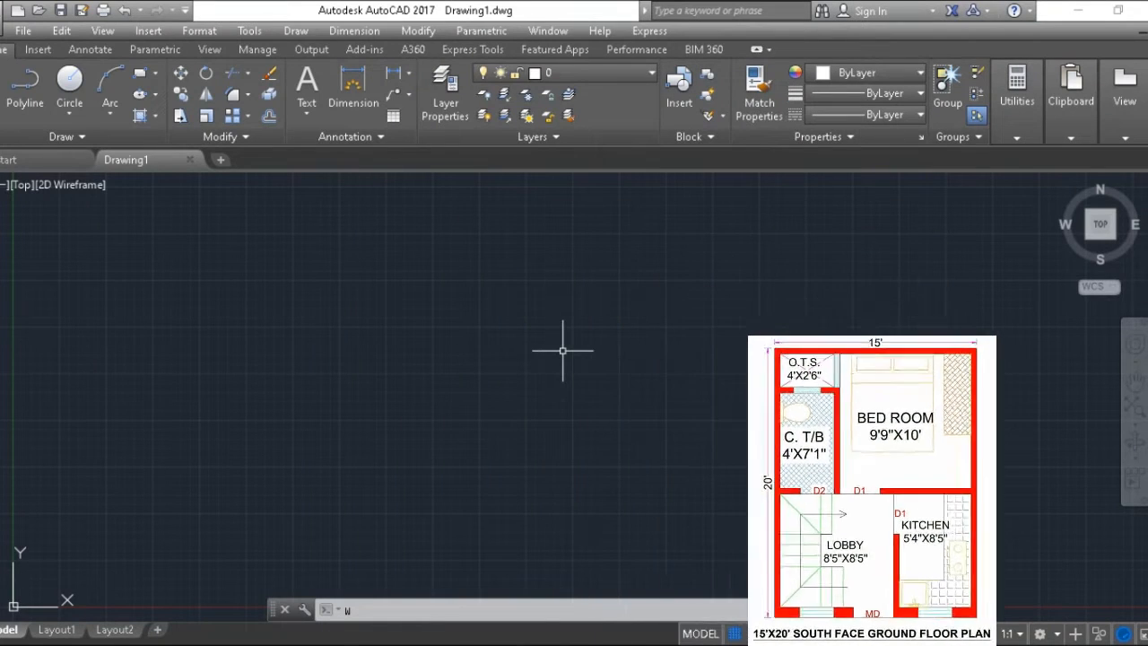
pyautogui.write('wl')
pyautogui.press('Return')
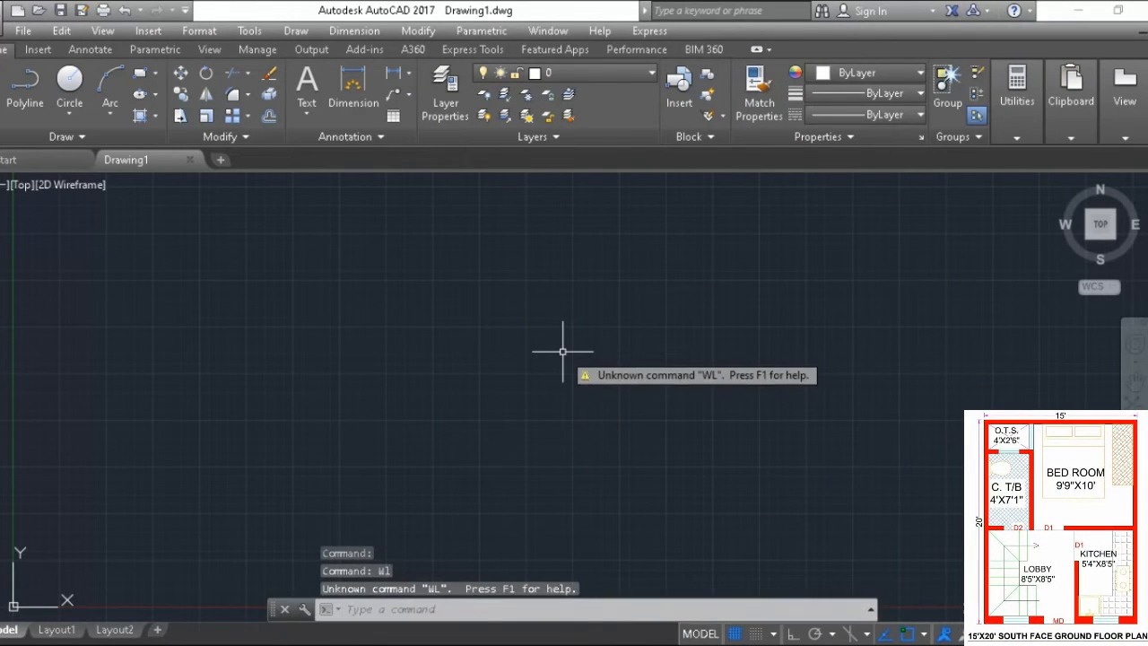
pyautogui.press('Escape')
# - Configure the drawing units to Architectural length with 0'-0" precision and Deg/Min/Sec angles
pyautogui.write('un')
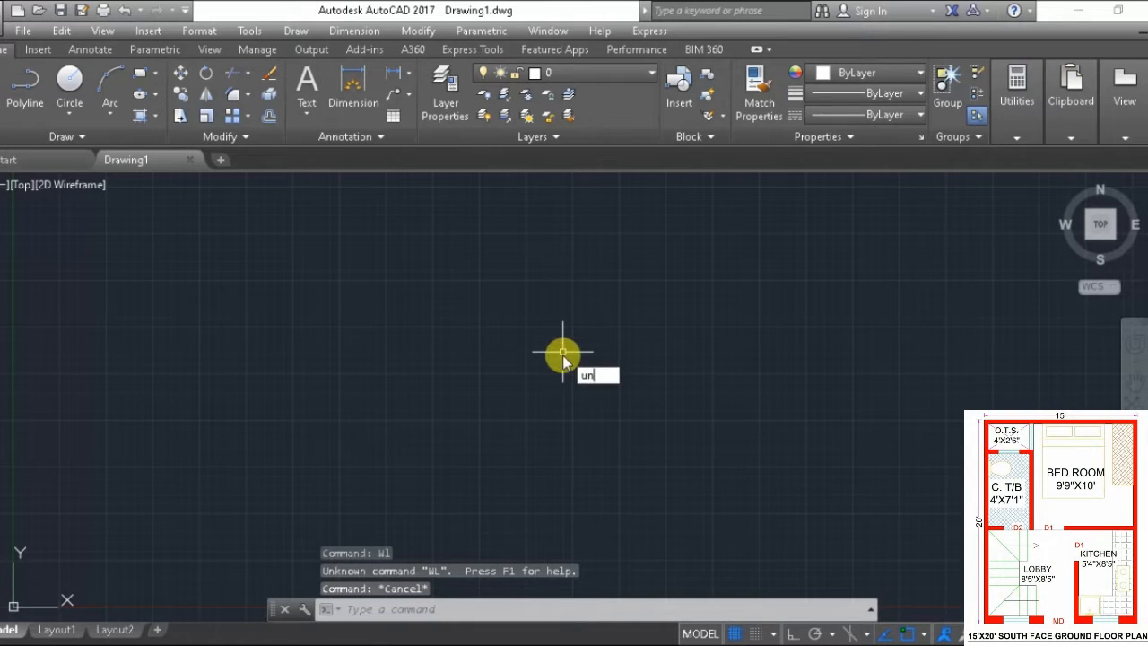
pyautogui.press('Return')
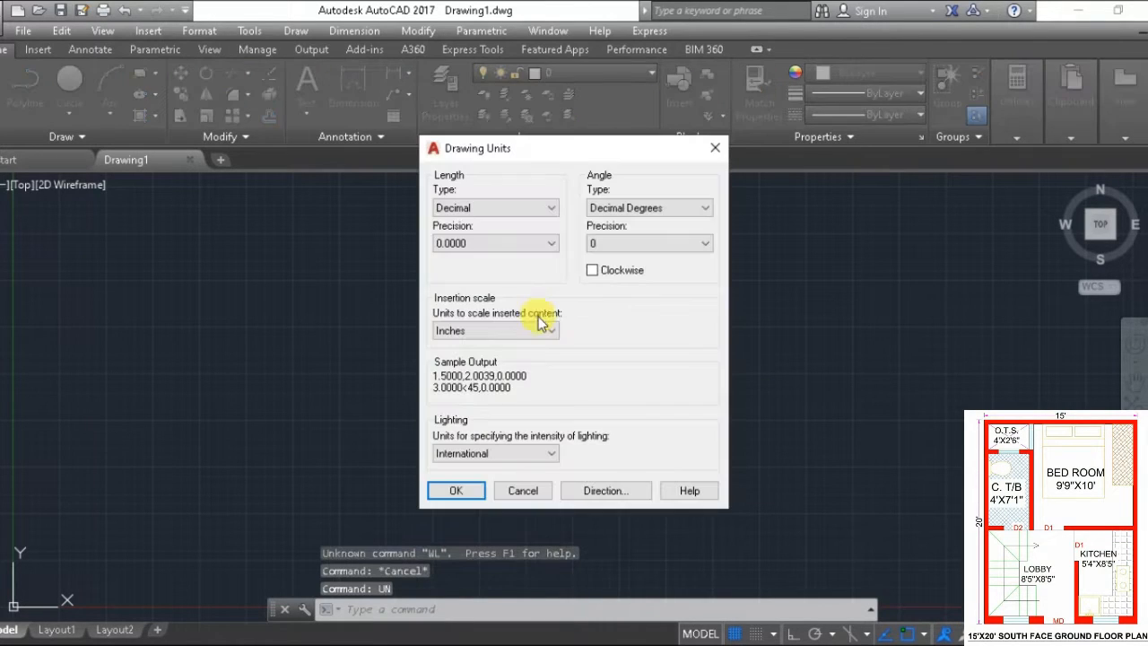
pyautogui.click(462, 207)
pyautogui.click(453, 225)
pyautogui.click(646, 207)
pyautogui.click(619, 235)
pyautogui.click(493, 243)
pyautogui.click(453, 254)
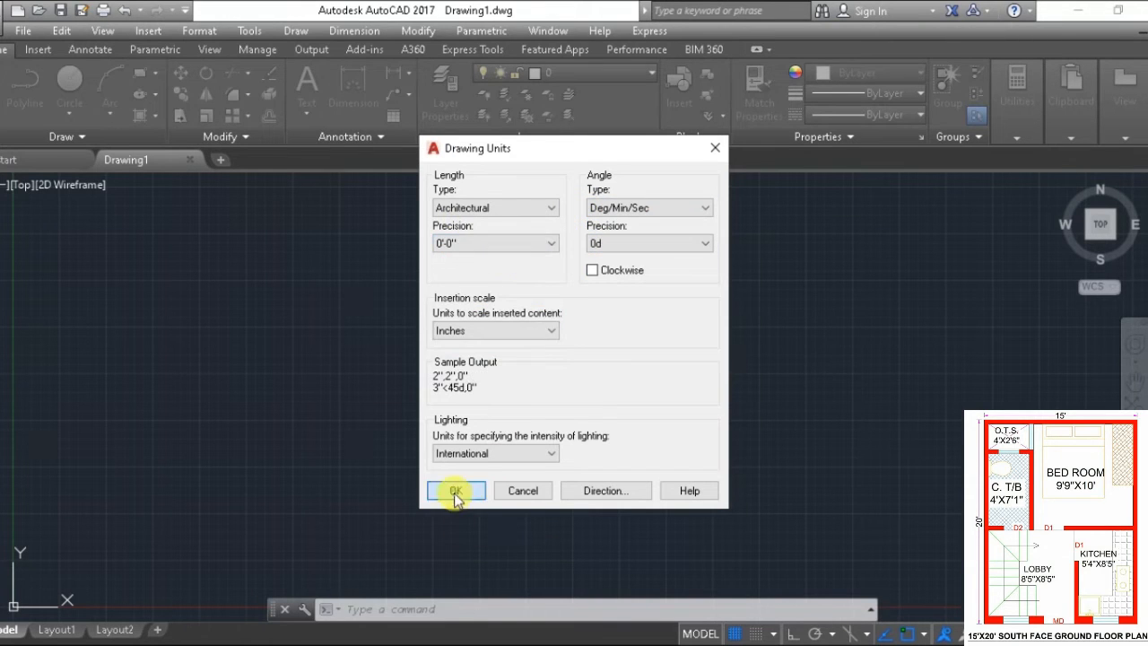
pyautogui.click(455, 492)
# - Set the Standard dimension style's primary units to Architectural with 0'-0" precision and its angular units to Degrees Minutes Seconds
pyautogui.write('d')
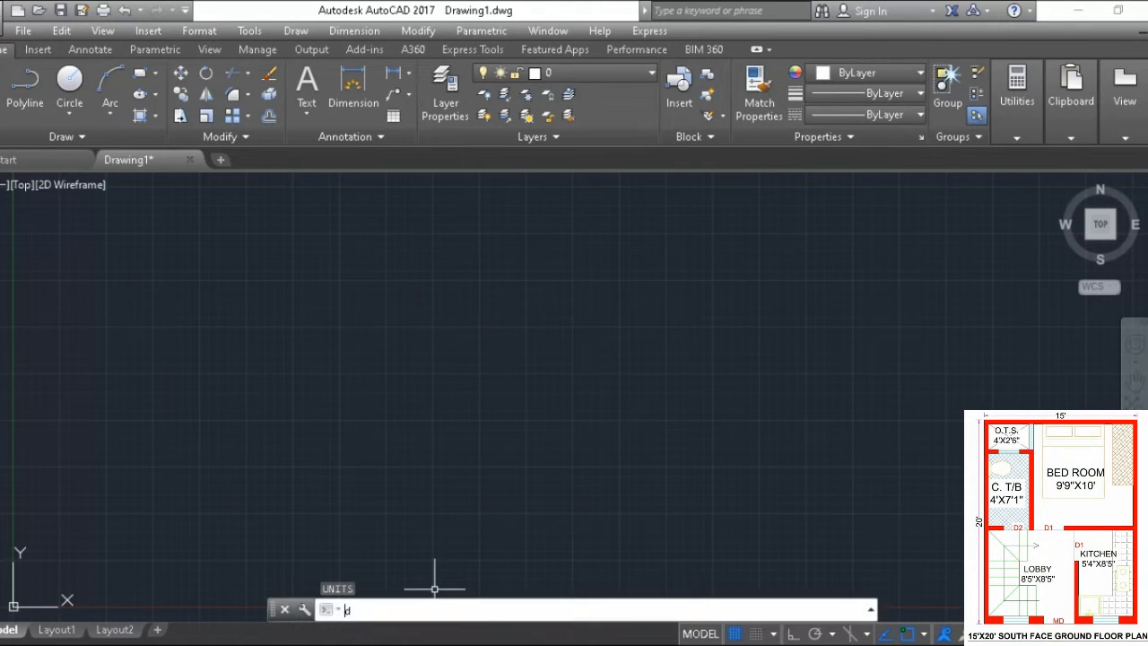
pyautogui.press('Return')
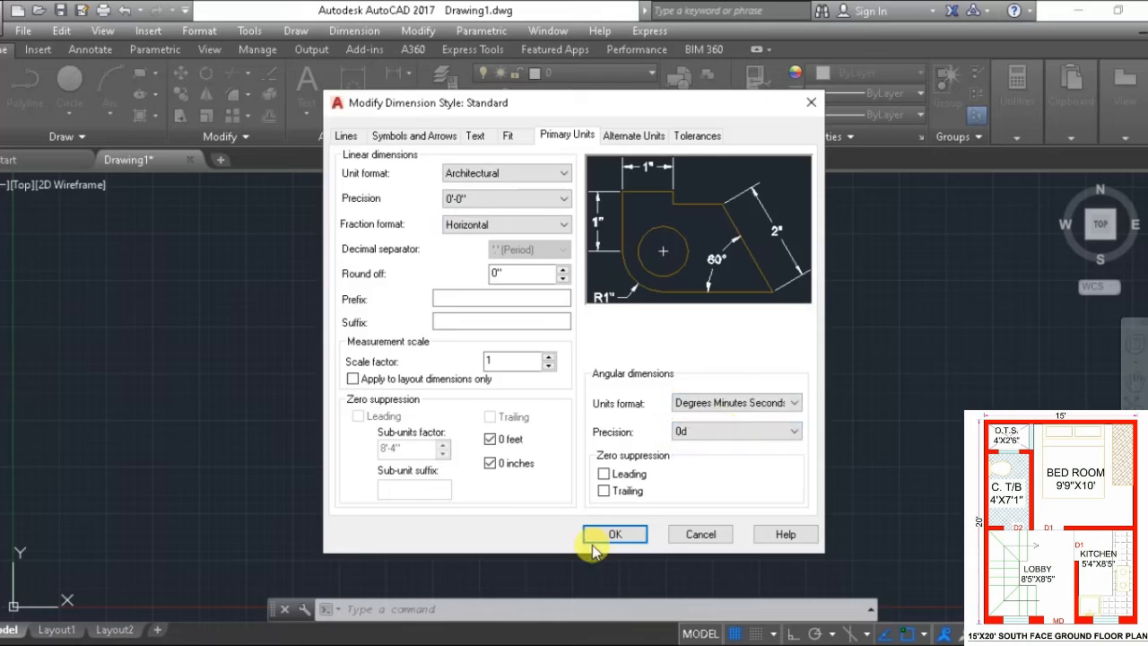
pyautogui.click(678, 464)
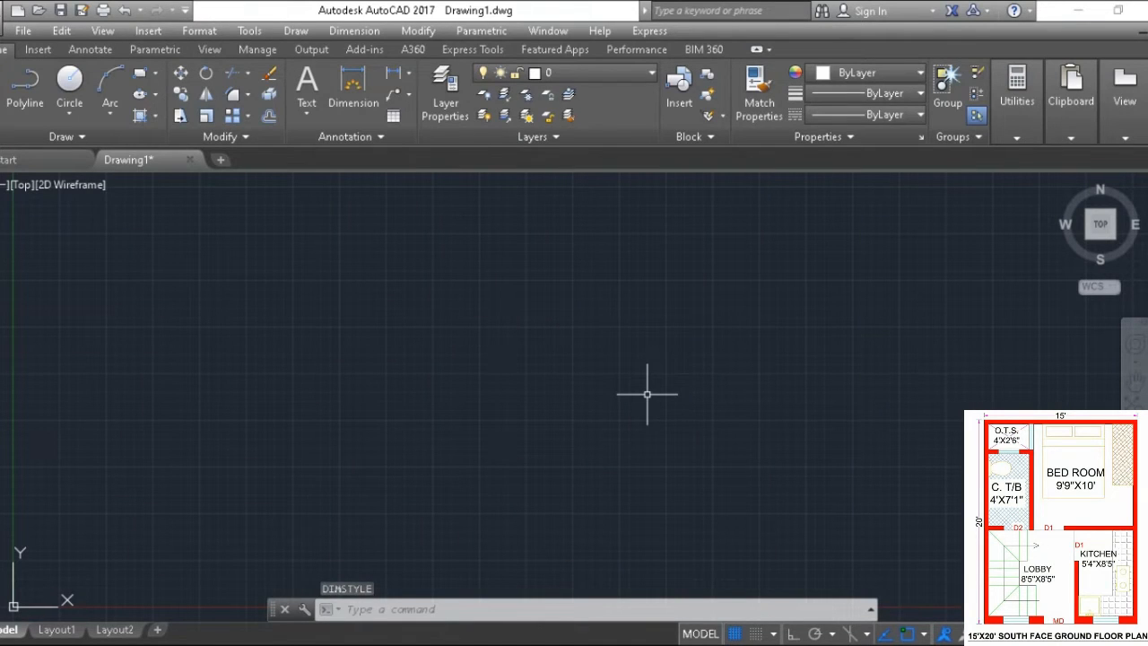
# - Draw a horizontal 15' line with Ortho turned on
pyautogui.write('l')
pyautogui.press('Return')
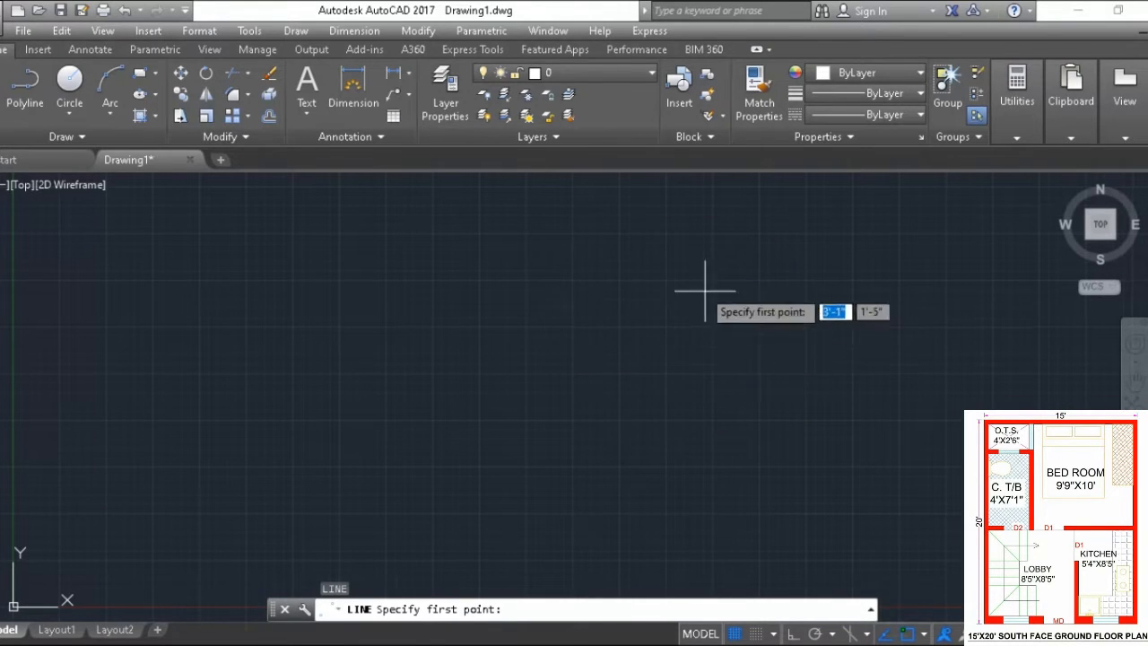
pyautogui.scroll(-2, 704, 290)
pyautogui.moveTo(648, 301)
pyautogui.mouseDown(button='middle')
pyautogui.moveTo(625, 323)
pyautogui.moveTo(456, 370)
pyautogui.mouseUp(button='middle')
pyautogui.click(703, 248)
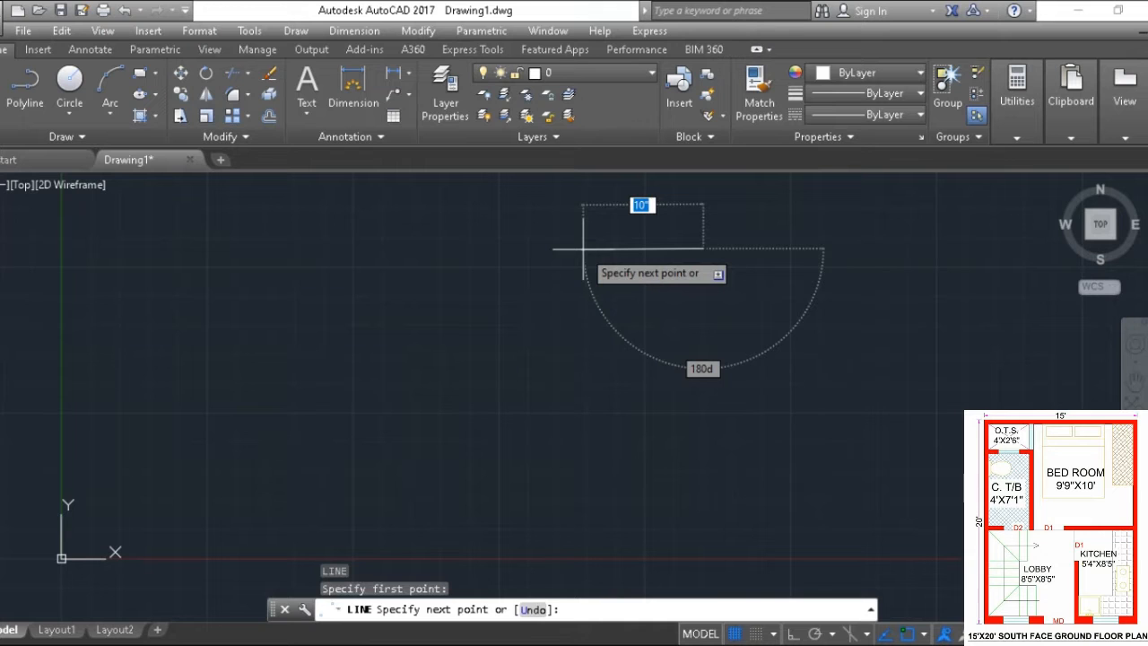
pyautogui.press('F8')
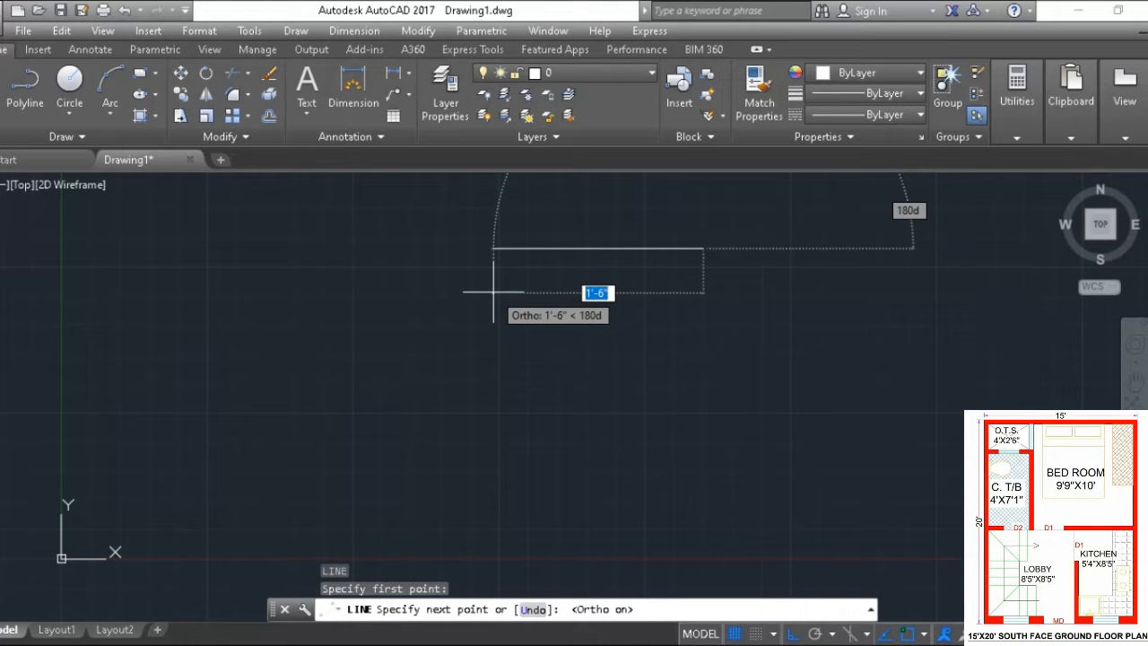
pyautogui.write('15')
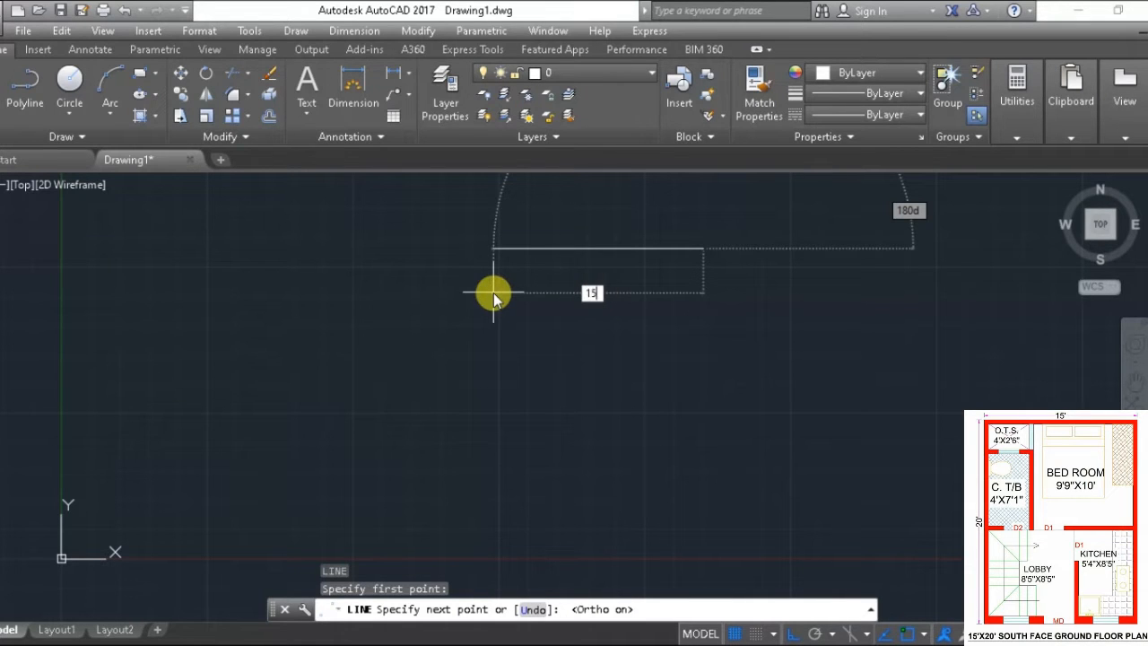
pyautogui.write("'")
pyautogui.press('Return')
pyautogui.scroll(-4, 481, 295)
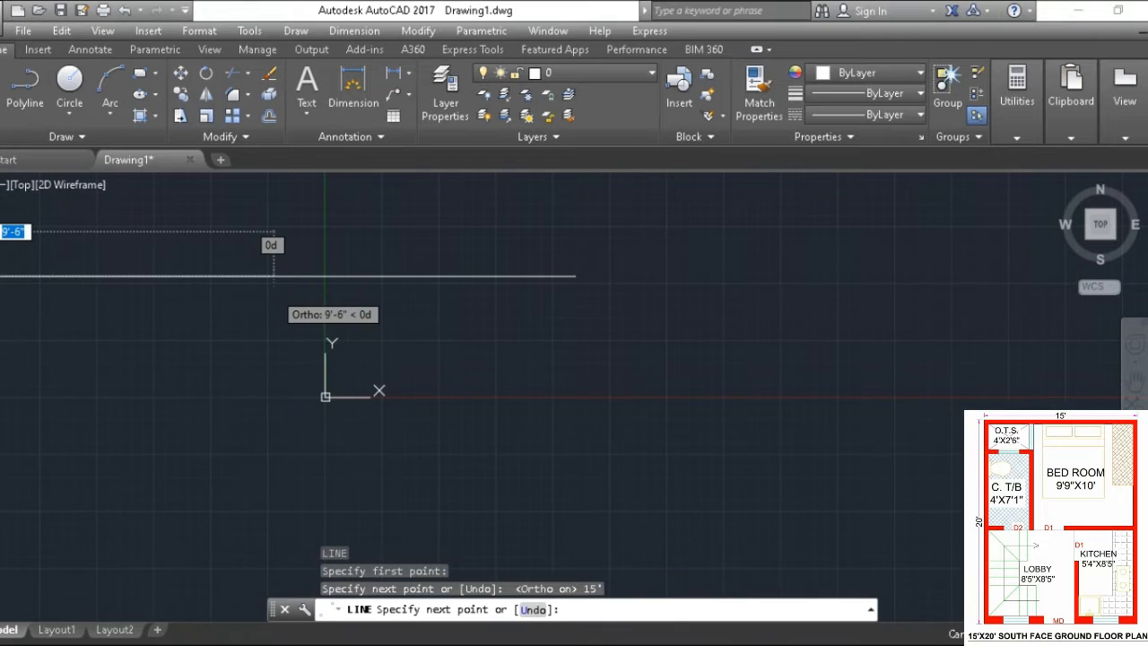
pyautogui.press('Escape')
# - Move the 15' line away from the origin into the open area to its right
pyautogui.scroll(-5, 275, 301)
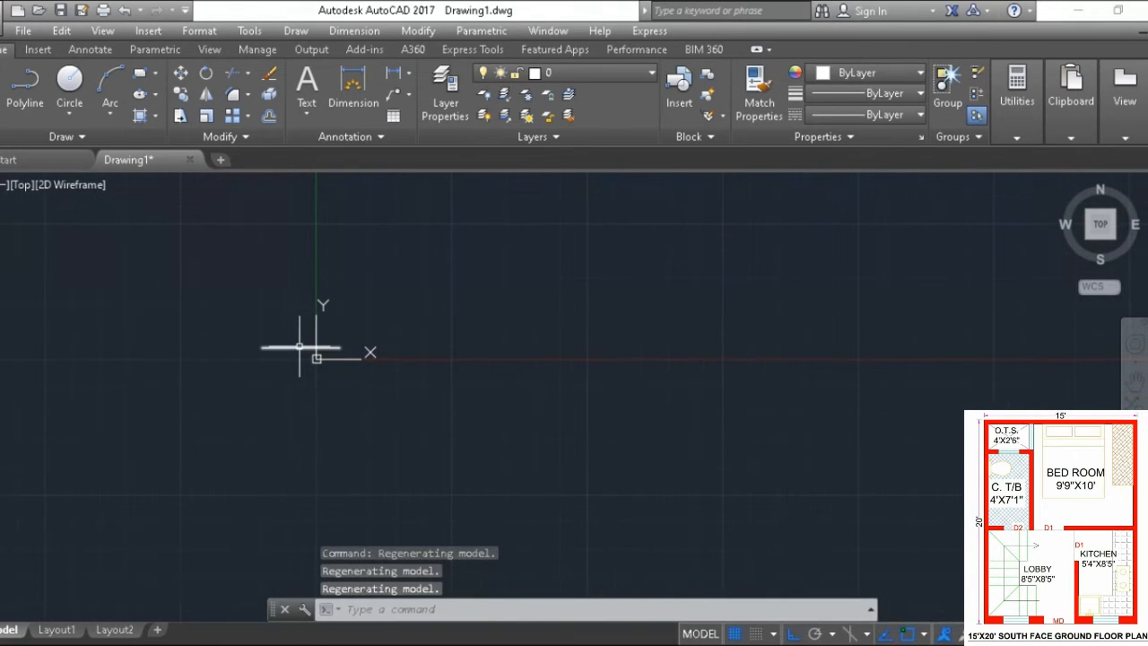
pyautogui.write('m')
pyautogui.press('Return')
pyautogui.click(303, 348)
pyautogui.press('Return')
pyautogui.click(398, 331)
pyautogui.click(857, 189)
# - Draw the other three sides from the line's left endpoint: 20' up, 15' right, and back down to its right endpoint
pyautogui.moveTo(733, 357)
pyautogui.mouseDown(button='middle')
pyautogui.moveTo(622, 342)
pyautogui.moveTo(410, 456)
pyautogui.mouseUp(button='middle')
pyautogui.scroll(-3, 405, 443)
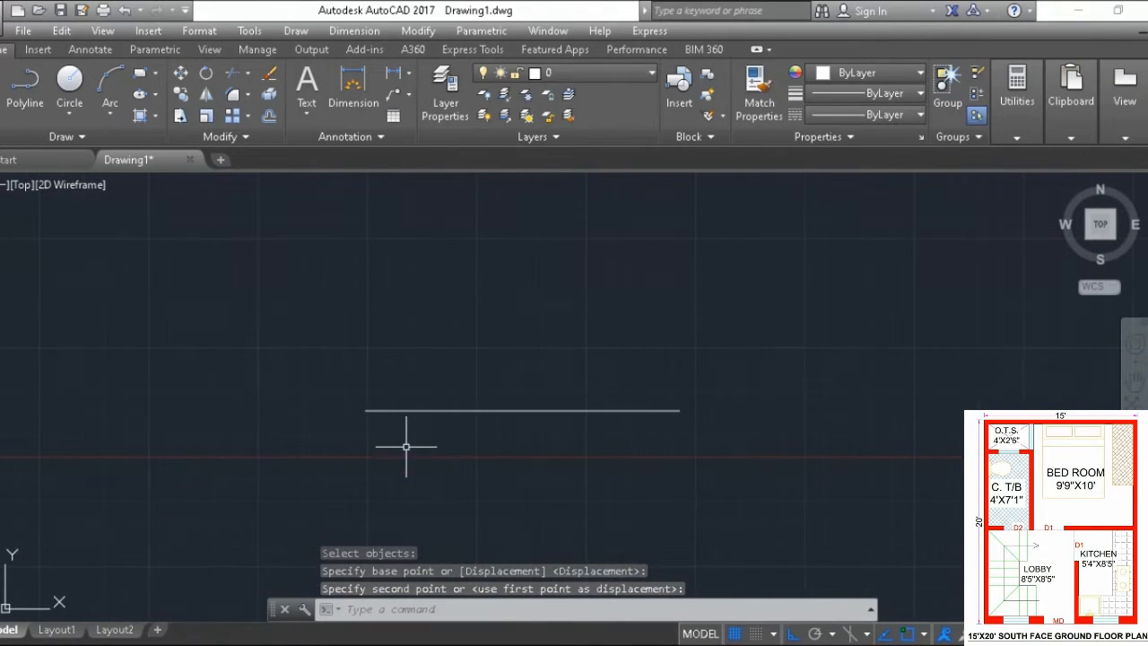
pyautogui.write('l')
pyautogui.press('Return')
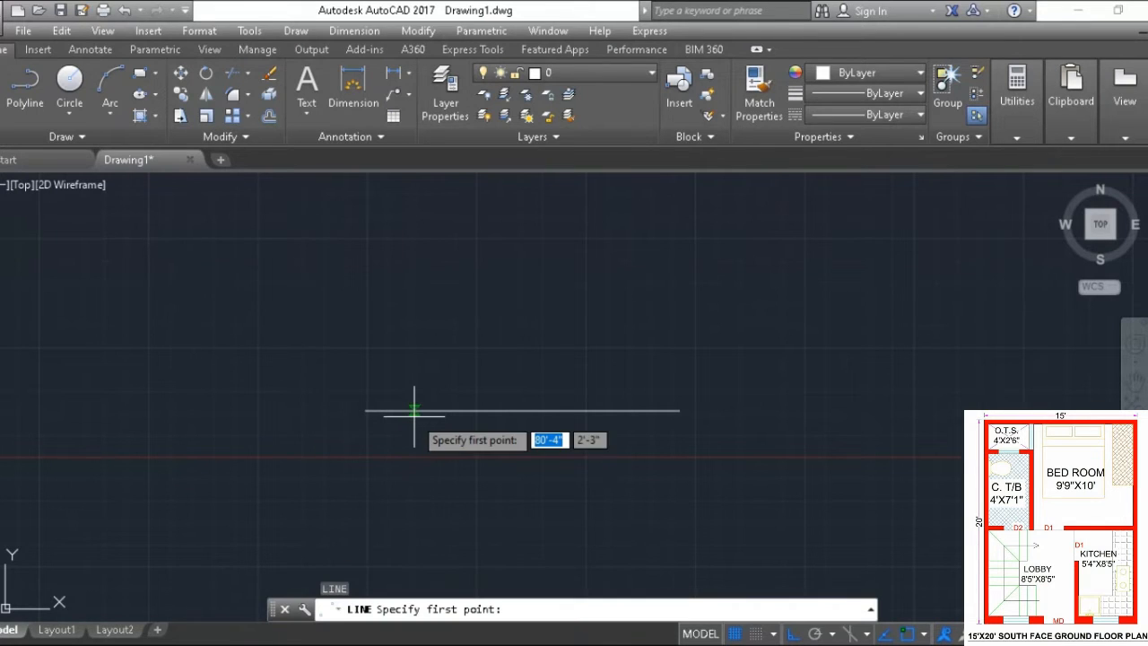
pyautogui.click(359, 411)
pyautogui.scroll(-5, 323, 296)
pyautogui.write('2')
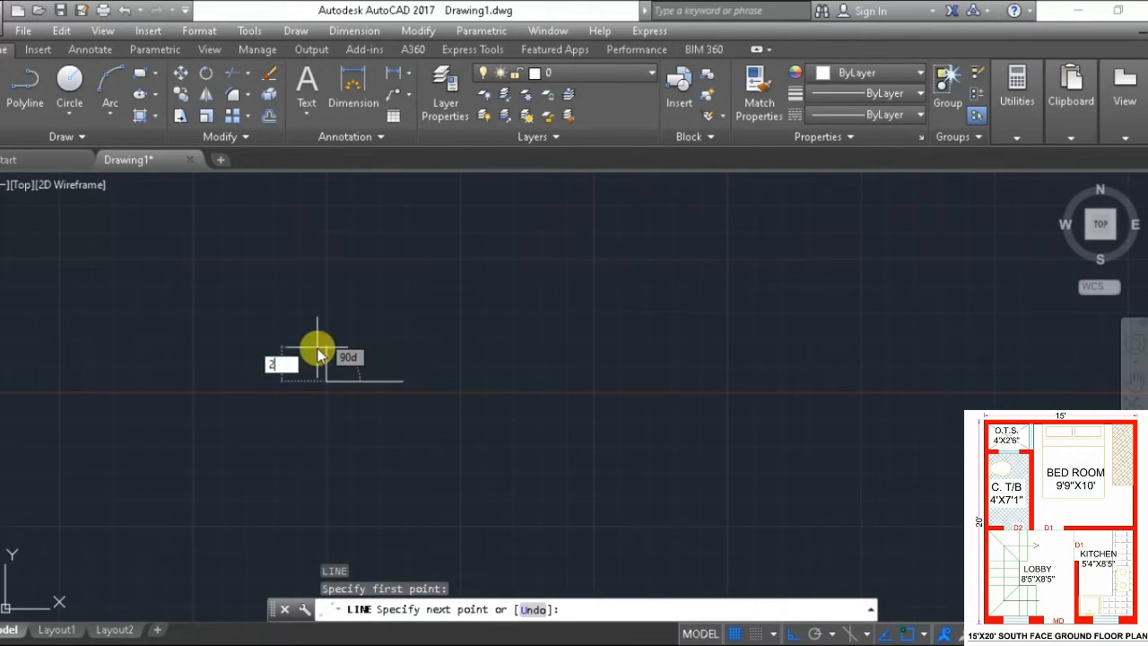
pyautogui.write("0'")
pyautogui.press('Return')
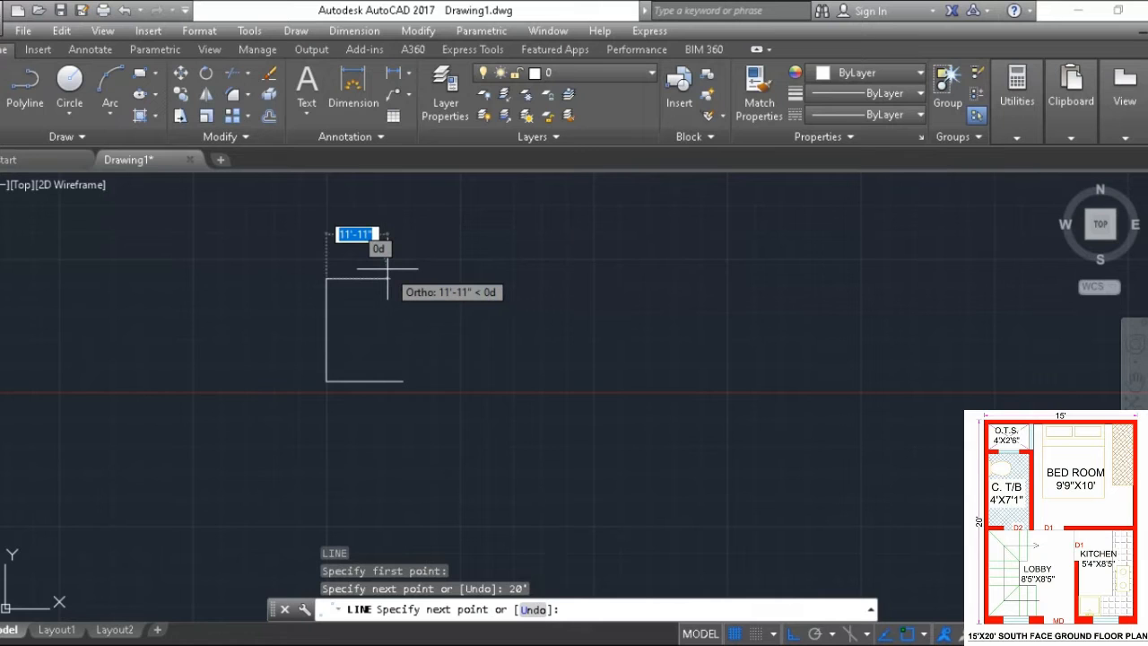
pyautogui.write("15'")
pyautogui.press('Return')
pyautogui.write("20'")
pyautogui.press('Return')
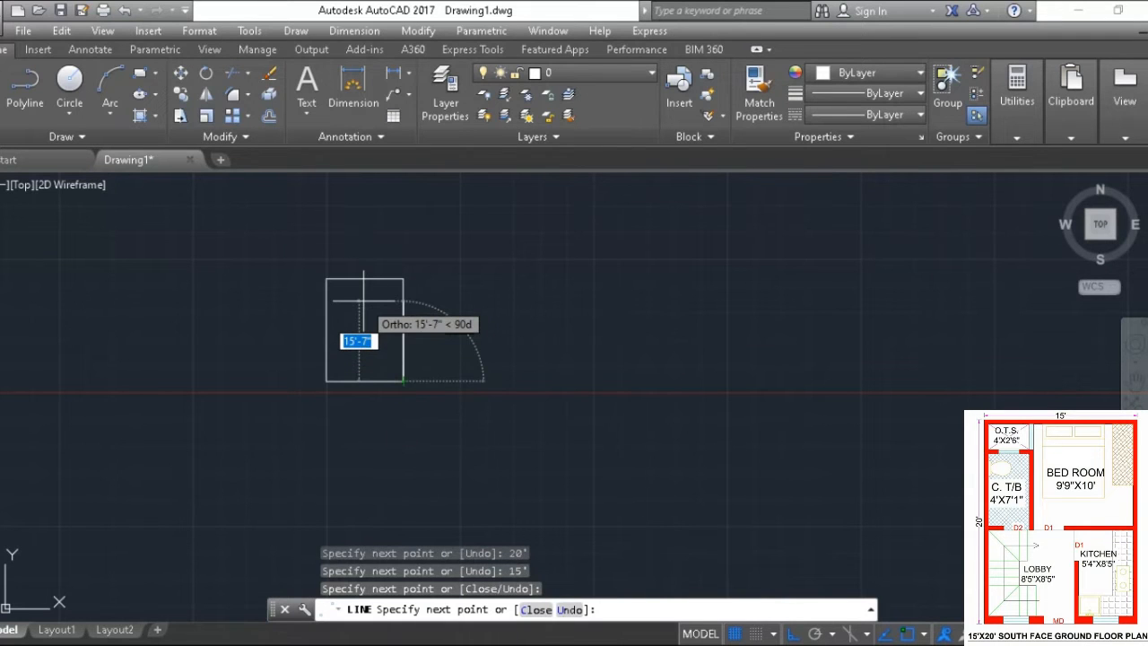
pyautogui.press('Escape')
# - Offset the rectangle's top line 5' inward
pyautogui.scroll(3, 362, 302)
pyautogui.write('o')
pyautogui.press('Return')
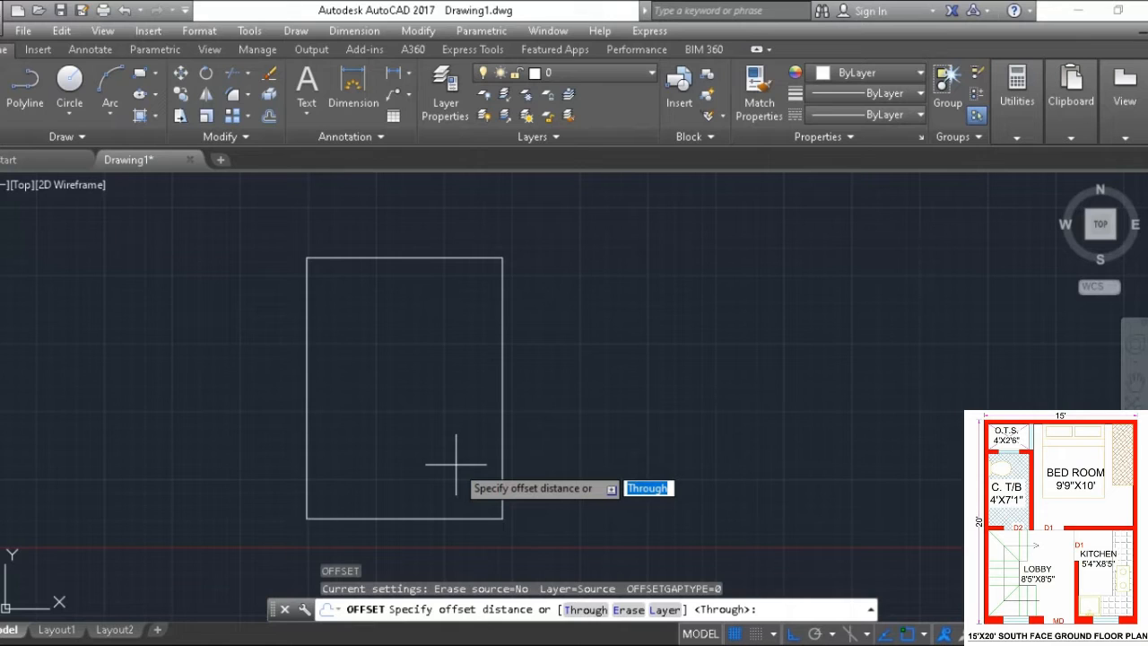
pyautogui.write("5'")
pyautogui.press('Return')
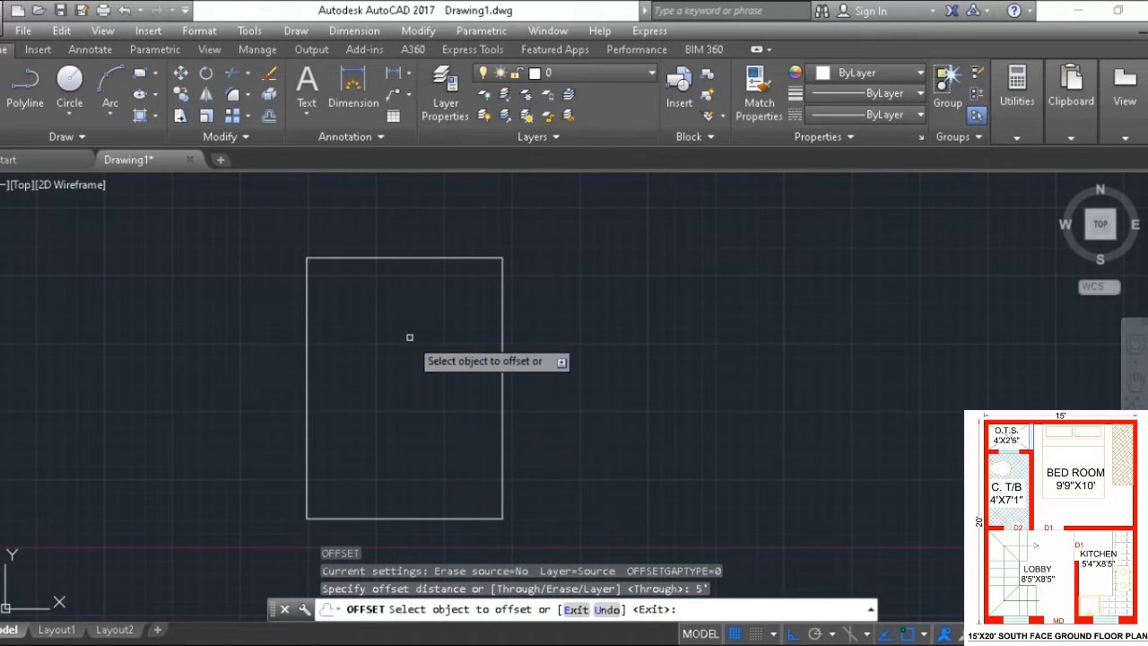
pyautogui.click(409, 257)
pyautogui.click(414, 278)
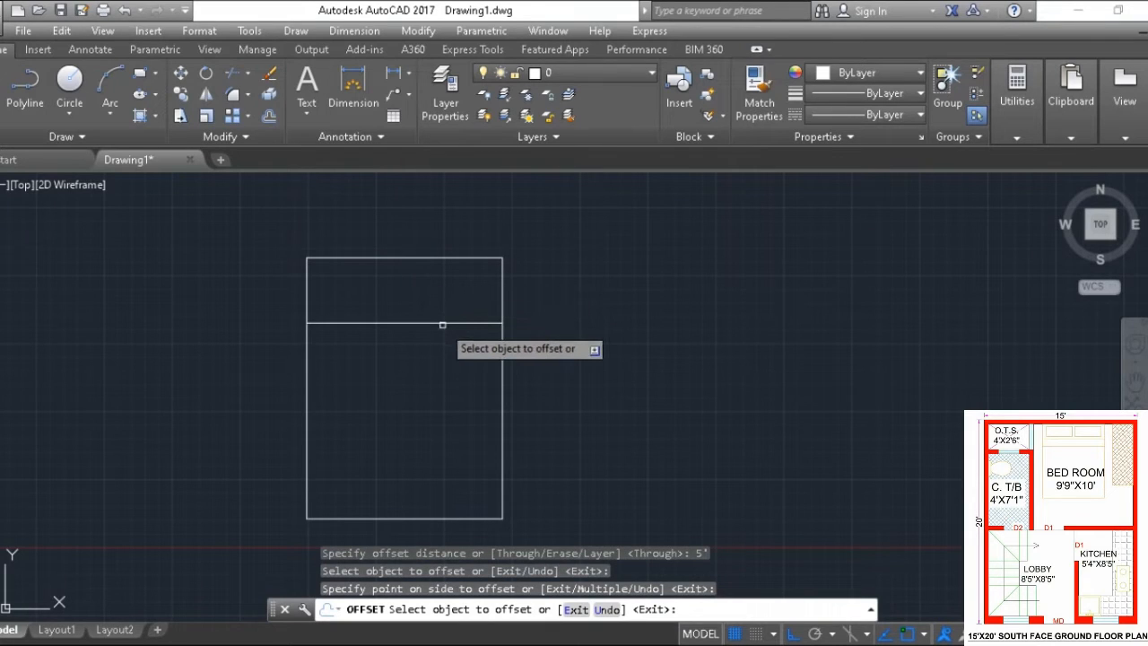
# - Erase the line offset 5' below the rectangle's top edge
pyautogui.press('Escape')
pyautogui.click(409, 325)
pyautogui.click(423, 314)
pyautogui.press('Delete')
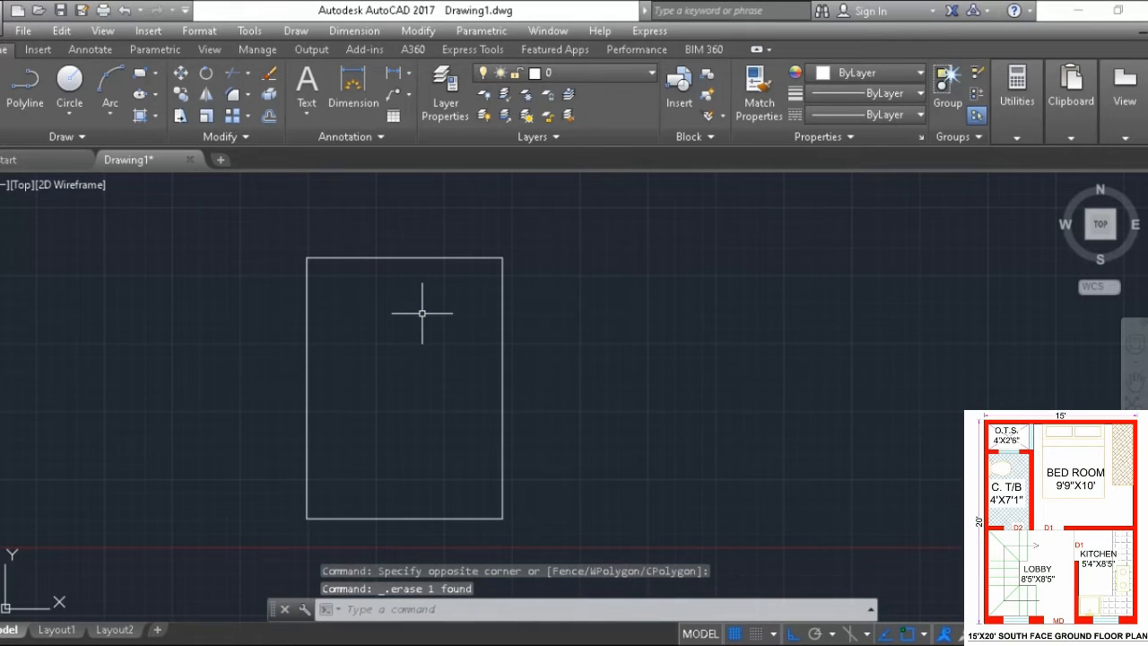
# - Offset the rectangle's top, left and right lines 5" inward to form the outer wall thickness
pyautogui.write('o')
pyautogui.press('Return')
pyautogui.write('5')
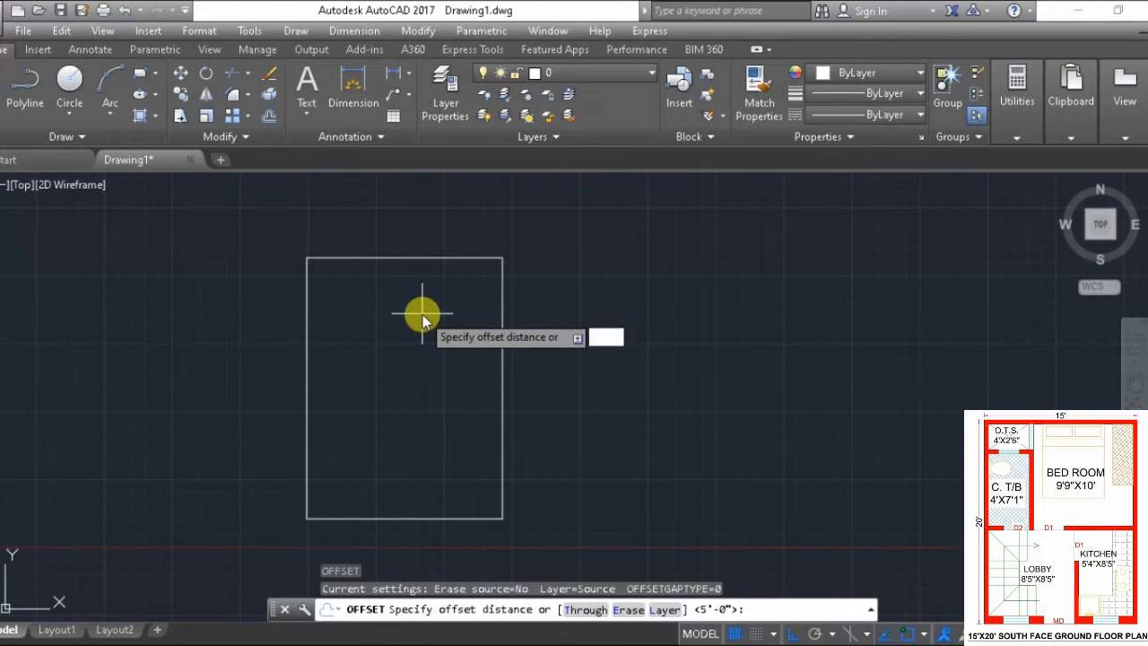
pyautogui.press('Return')
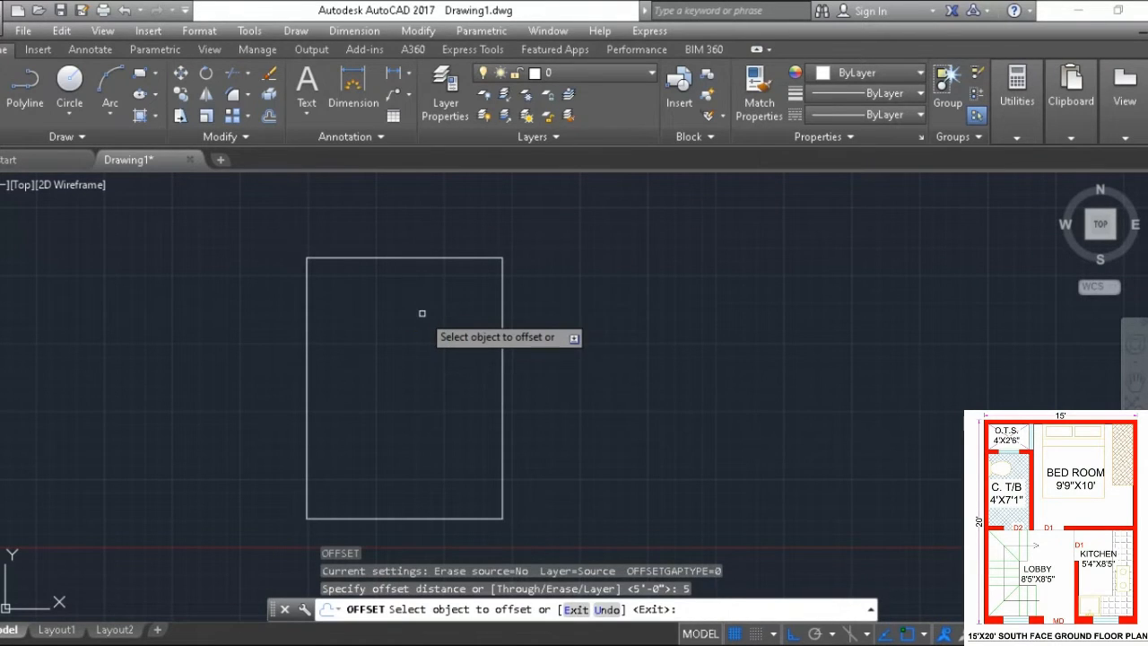
pyautogui.click(321, 258)
pyautogui.click(318, 271)
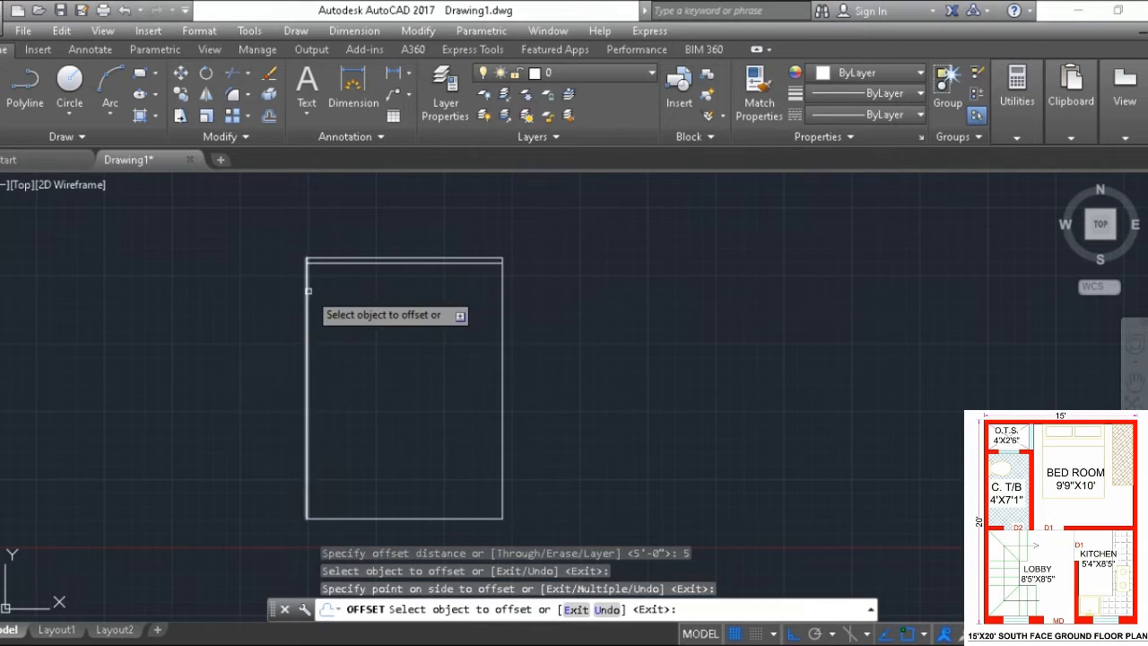
pyautogui.click(307, 289)
pyautogui.click(430, 332)
pyautogui.click(501, 363)
pyautogui.click(461, 369)
pyautogui.press('Escape')
# - Offset the rectangle's bottom line 9" inward to form the front wall
pyautogui.press('Return')
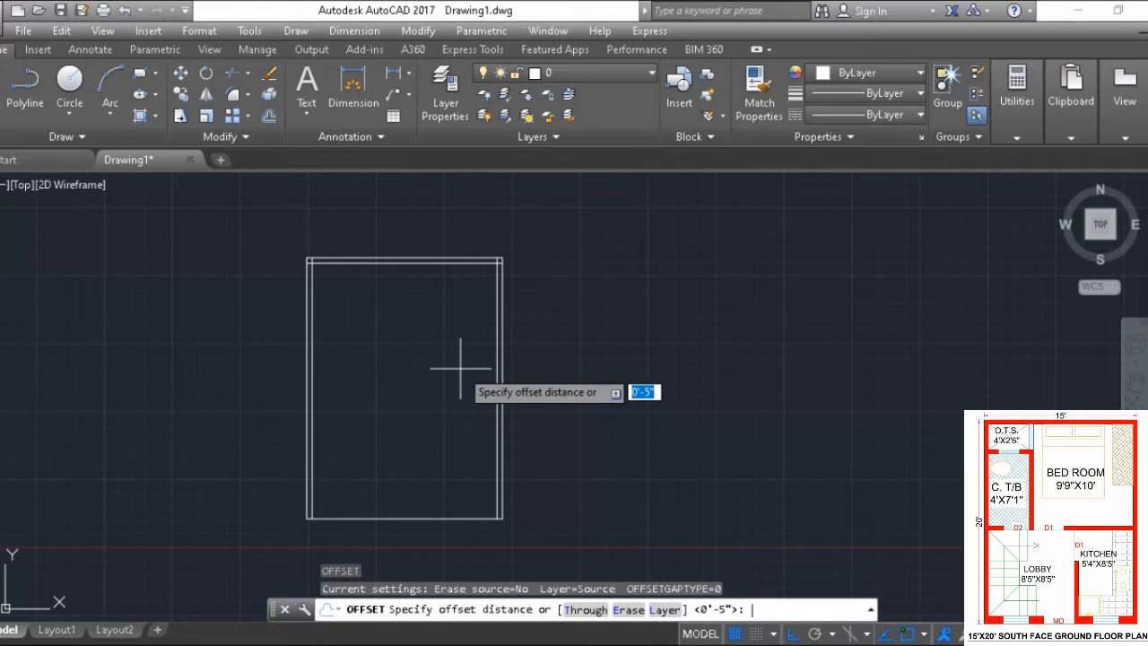
pyautogui.write('9')
pyautogui.press('Return')
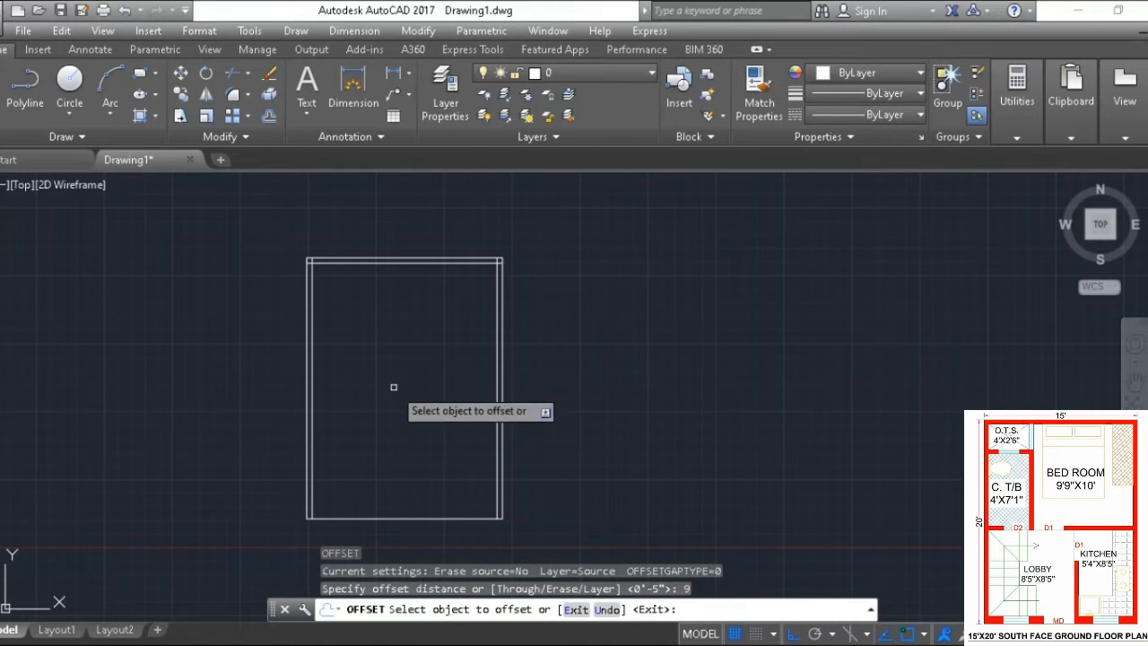
pyautogui.click(396, 515)
pyautogui.click(362, 453)
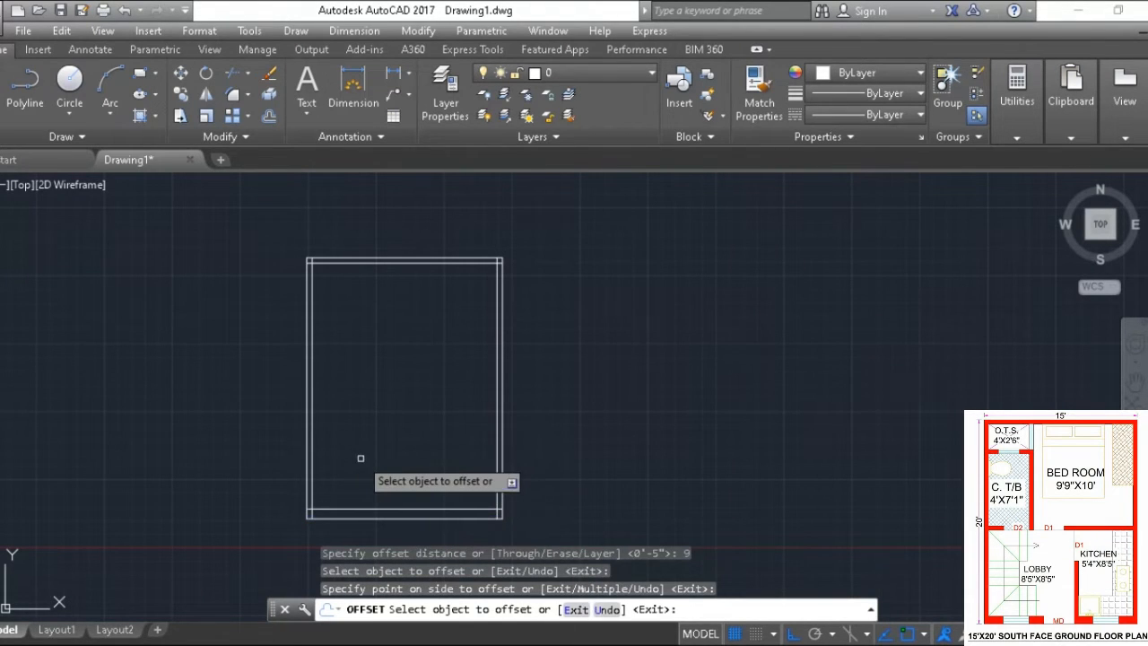
pyautogui.scroll(2, 358, 459)
pyautogui.scroll(3, 471, 345)
pyautogui.scroll(-8, 476, 331)
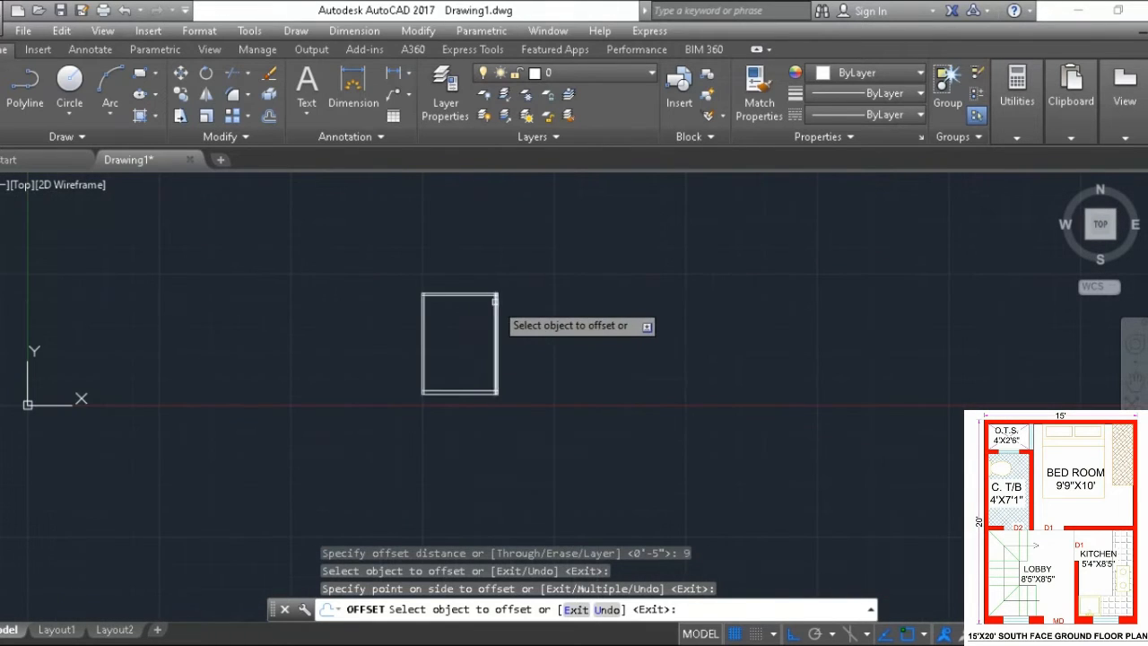
pyautogui.scroll(6, 487, 269)
pyautogui.scroll(2, 482, 294)
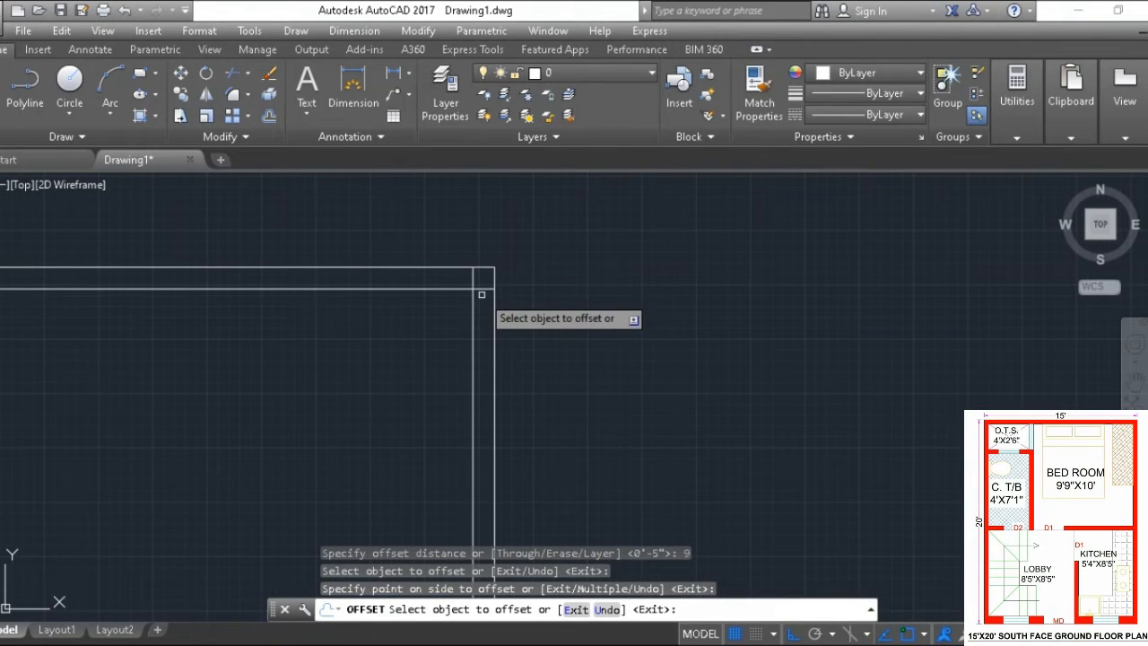
pyautogui.press('Escape')
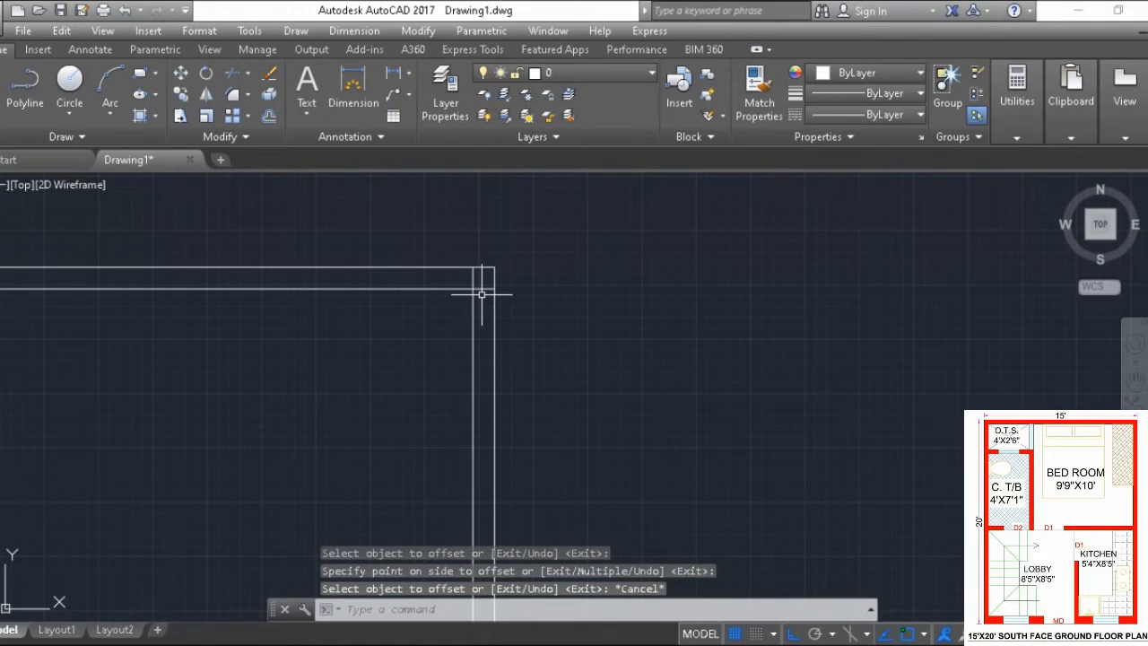
# - Offset the left wall's inner line 4' into the room for the O.T.S. and toilet partition
pyautogui.moveTo(363, 337)
pyautogui.mouseDown(button='middle')
pyautogui.moveTo(487, 310)
pyautogui.moveTo(995, 456)
pyautogui.moveTo(974, 381)
pyautogui.moveTo(938, 341)
pyautogui.mouseUp(button='middle')
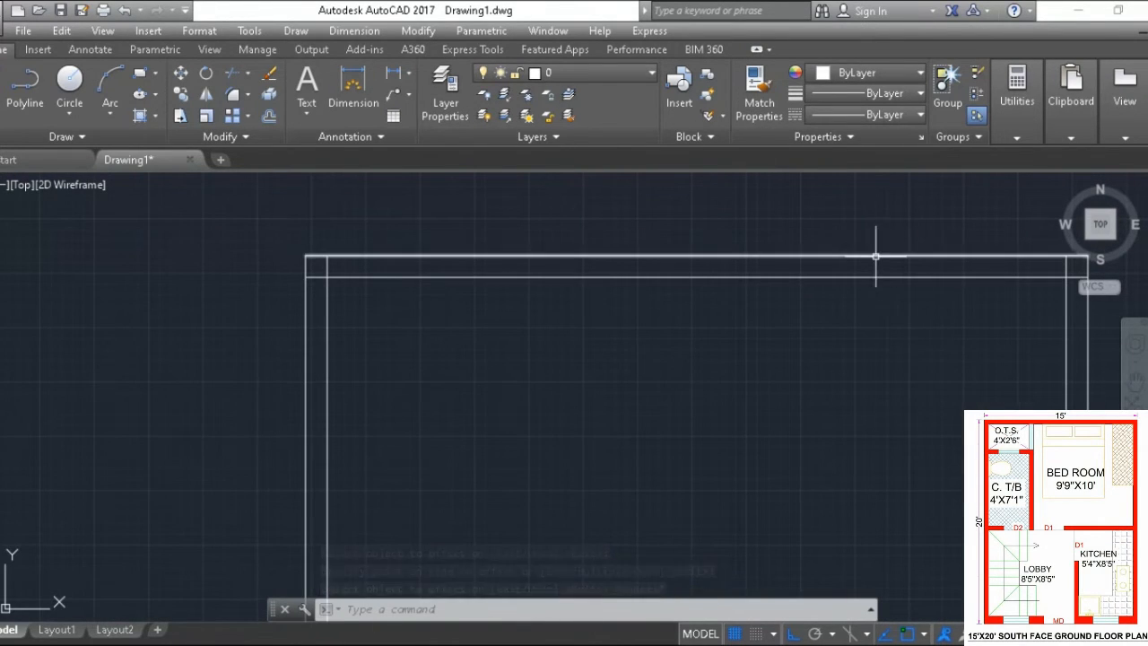
pyautogui.moveTo(878, 288); pyautogui.dragTo(882, 265, button='middle')
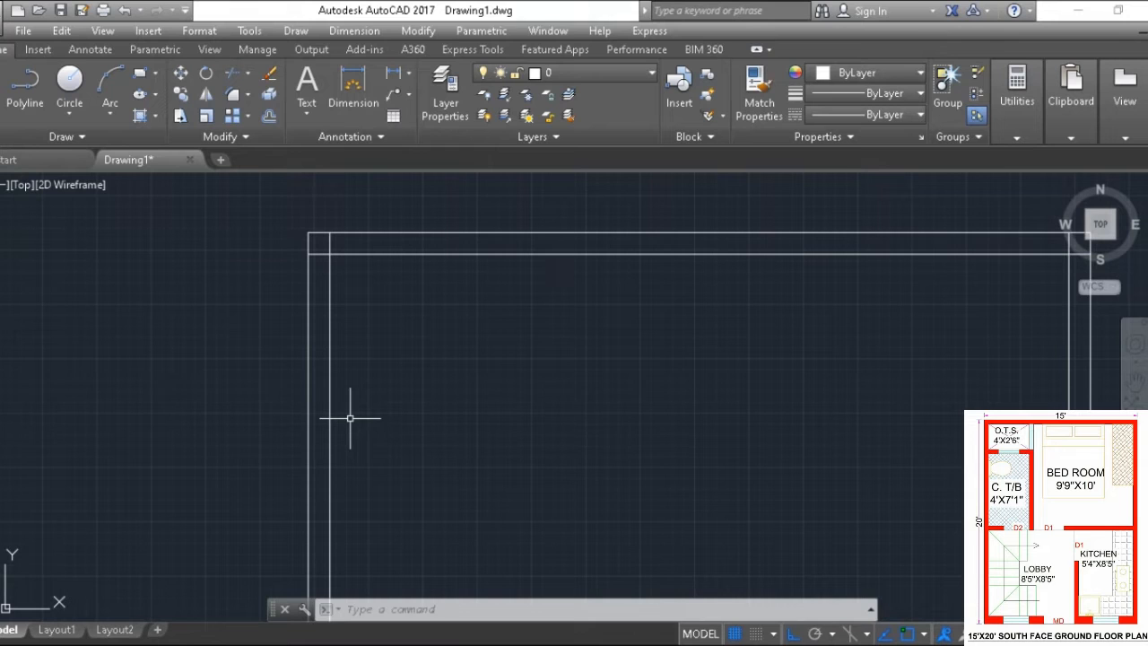
pyautogui.write('o')
pyautogui.press('Return')
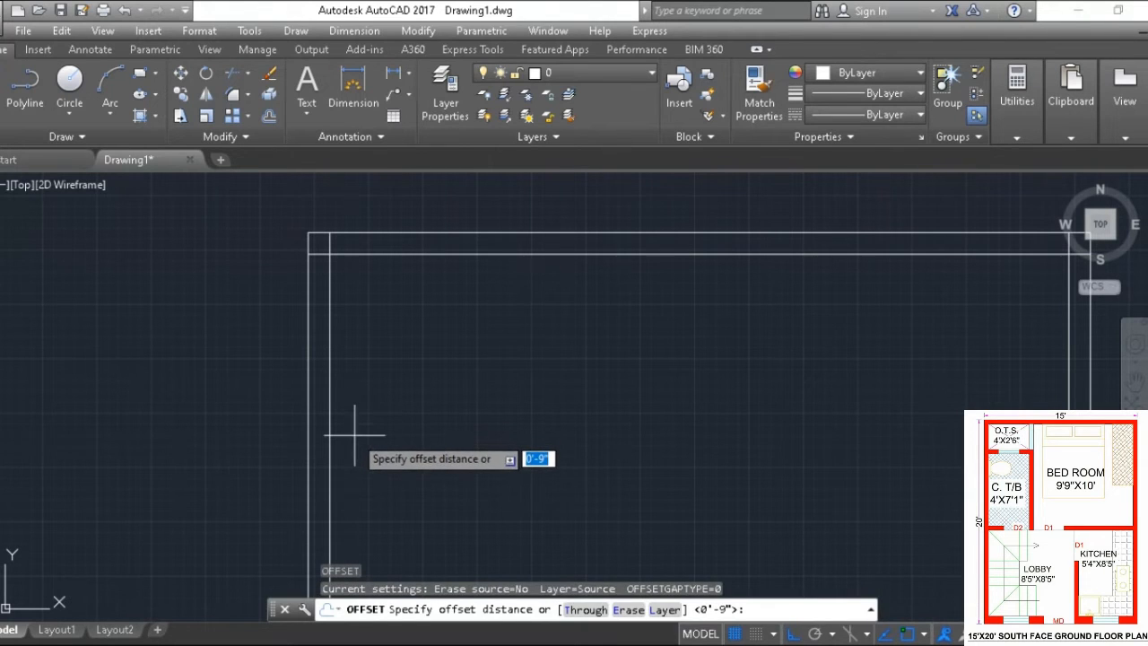
pyautogui.write('4')
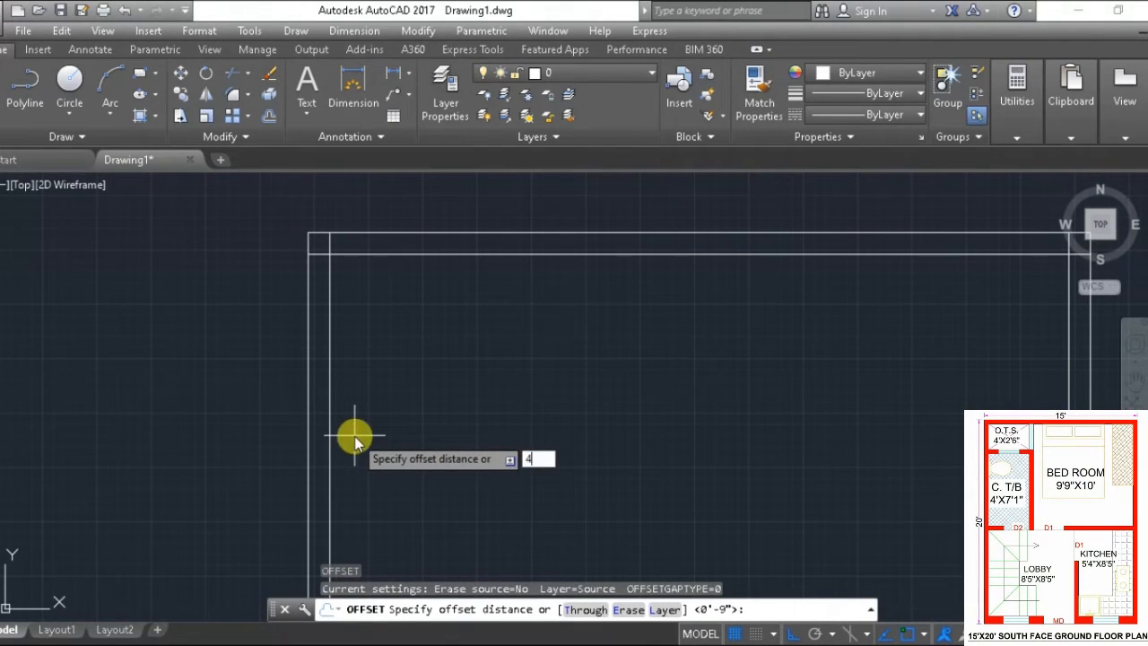
pyautogui.press('Return')
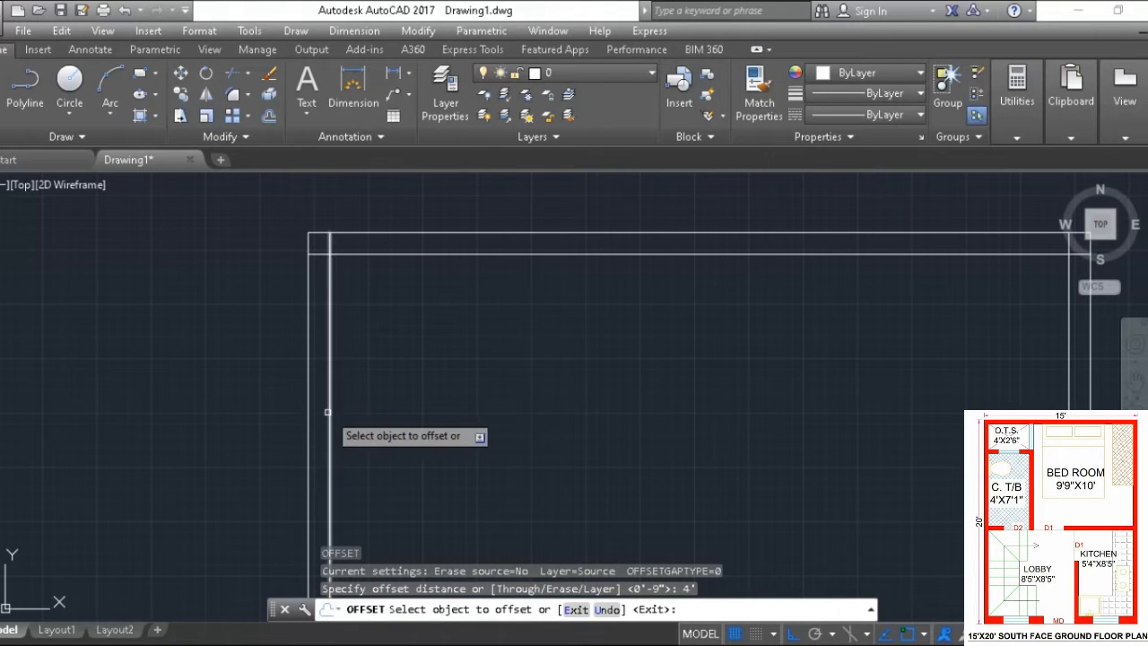
pyautogui.click(329, 410)
pyautogui.click(375, 415)
# - Offset the right wall's inner line 9'9" inward to form the bedroom side of the partition
pyautogui.scroll(-8, 376, 414)
pyautogui.scroll(8, 375, 415)
pyautogui.moveTo(375, 414); pyautogui.dragTo(391, 318, button='middle')
pyautogui.moveTo(517, 392)
pyautogui.mouseDown(button='middle')
pyautogui.moveTo(494, 364)
pyautogui.moveTo(385, 404)
pyautogui.mouseUp(button='middle')
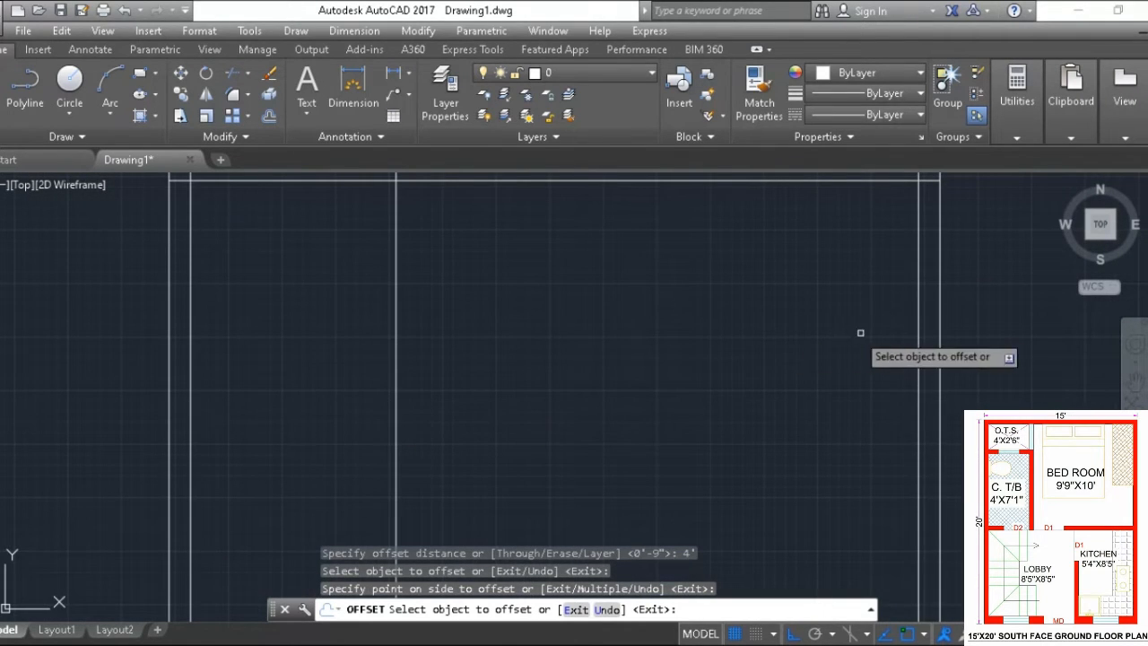
pyautogui.click(919, 342)
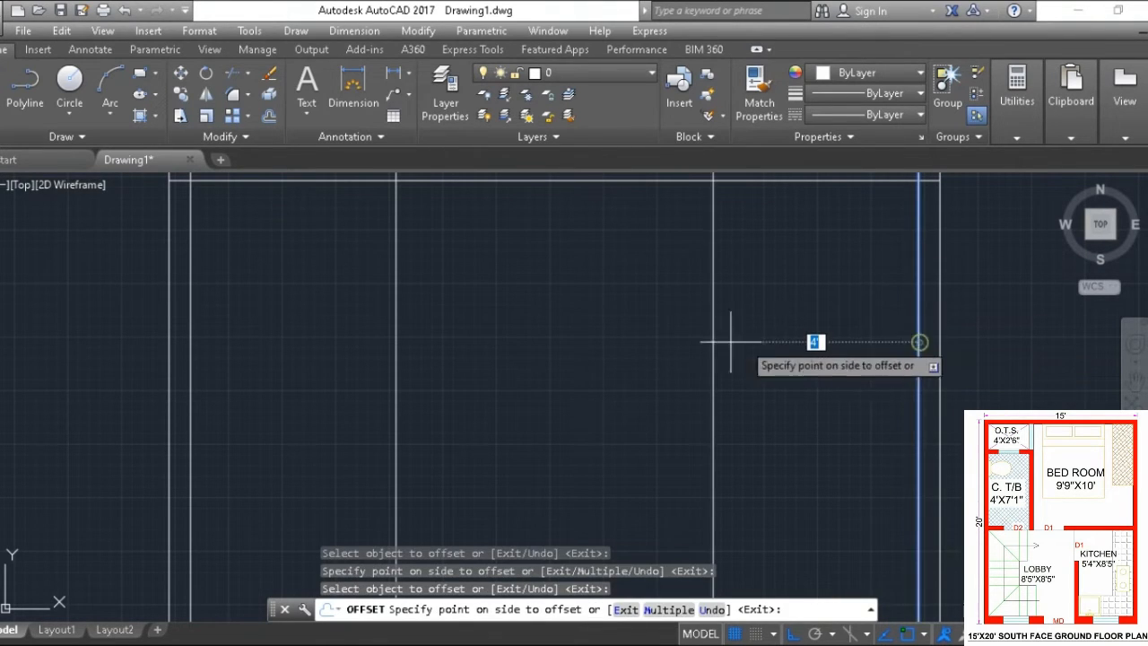
pyautogui.click(686, 339)
pyautogui.write("9'9")
pyautogui.click(686, 339)
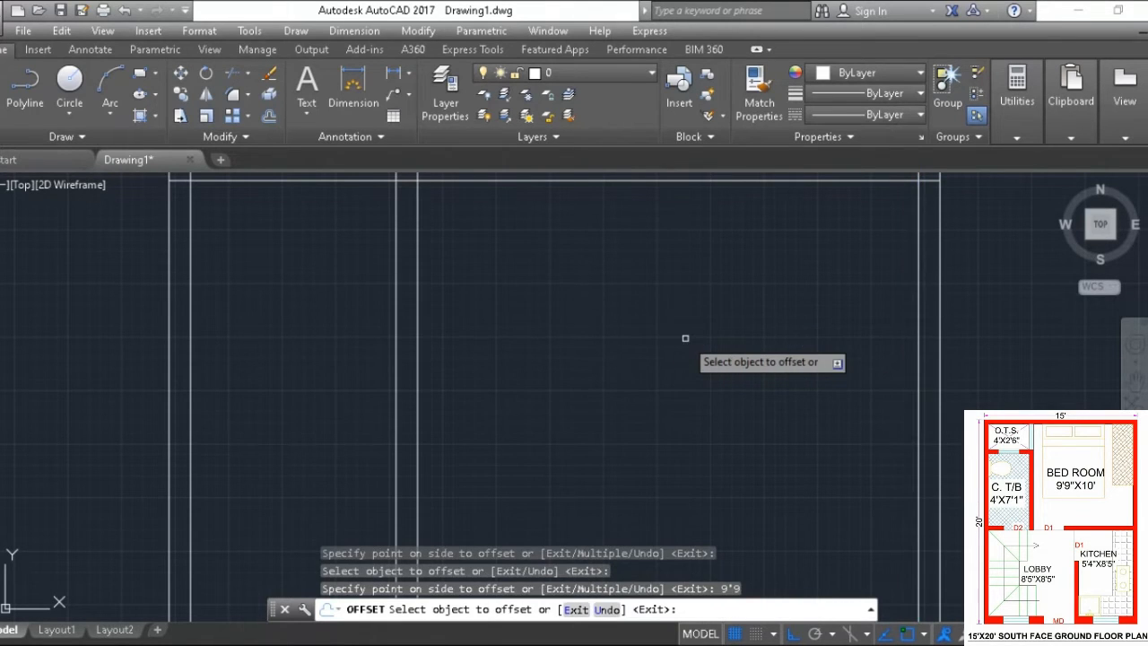
# - Offset the top wall's inner line 10' downward to set the bedroom depth
pyautogui.scroll(-2, 472, 245)
pyautogui.scroll(-3, 473, 245)
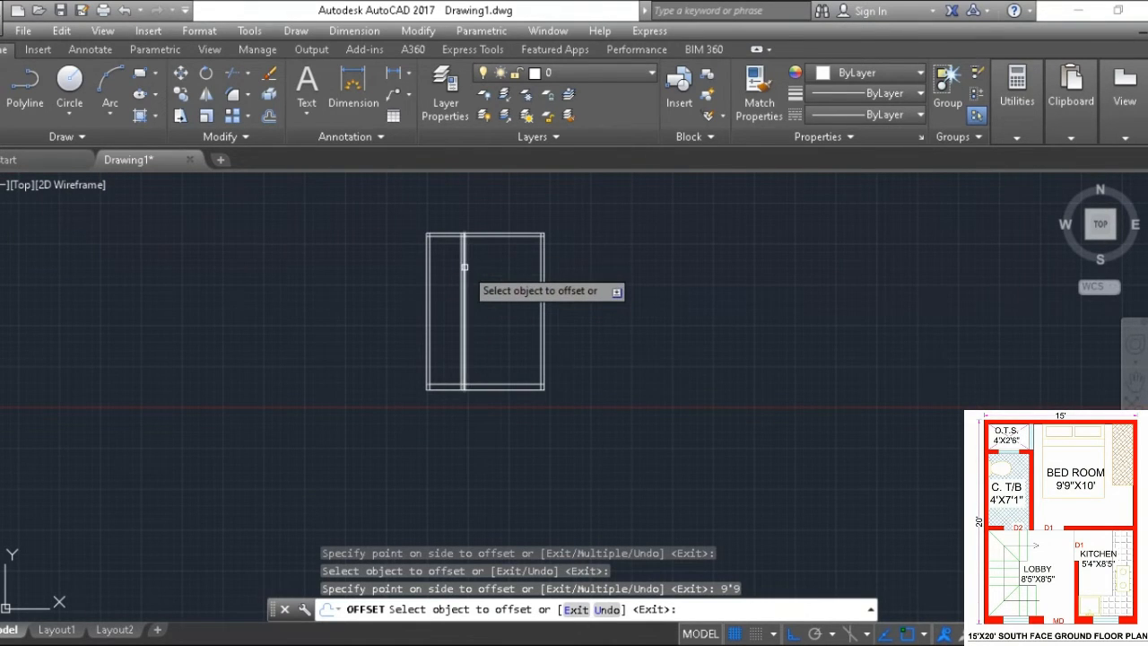
pyautogui.scroll(3, 465, 266)
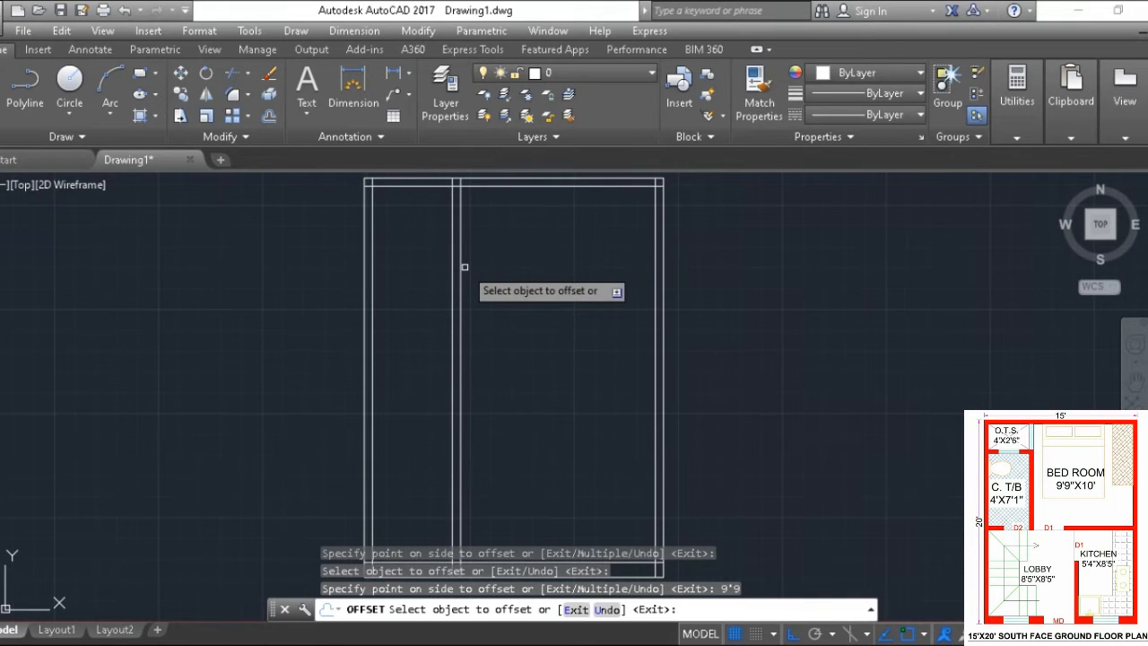
pyautogui.click(505, 186)
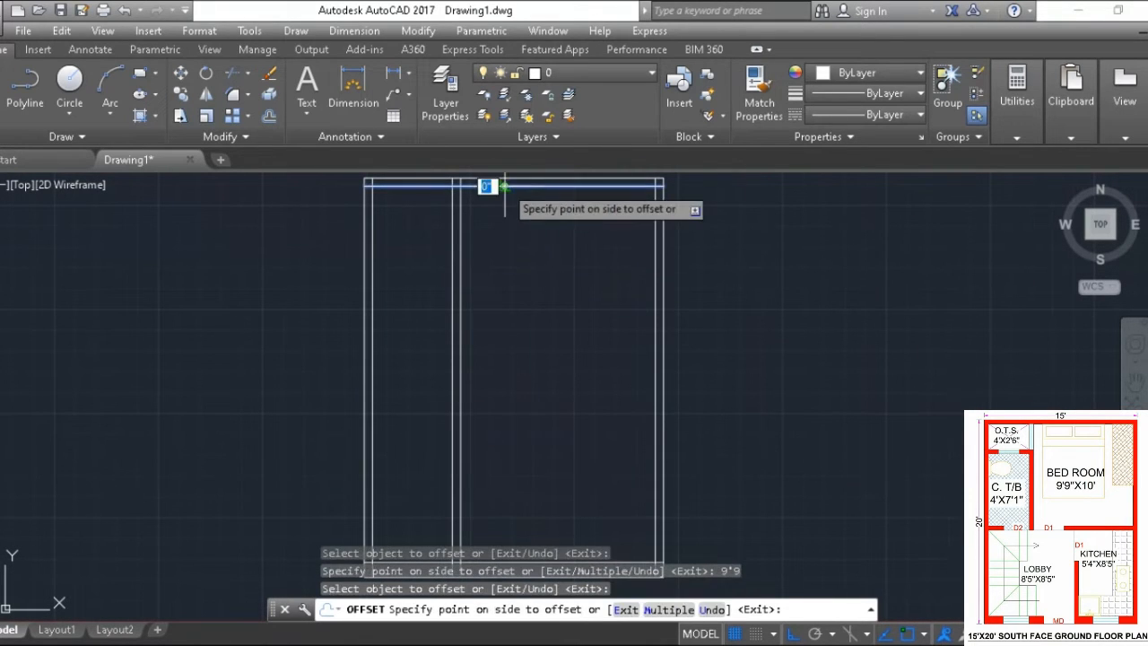
pyautogui.click(507, 266)
pyautogui.write("10'")
pyautogui.press('Return')
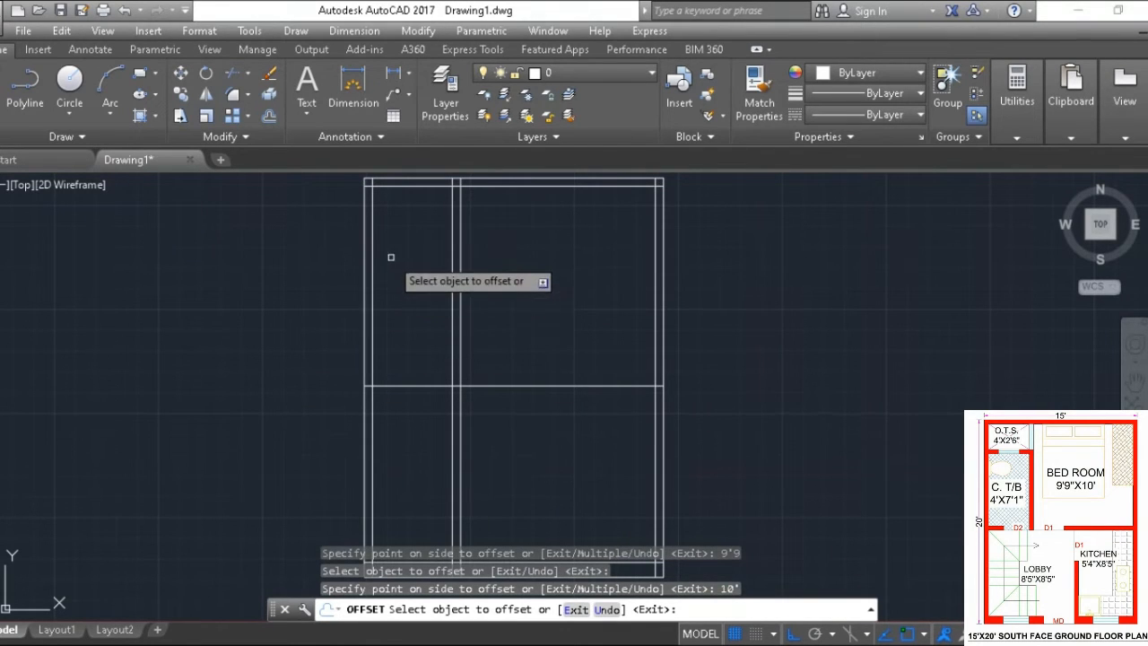
# - Offset the top wall's inner line 2'6" downward to set the O.T.S. depth
pyautogui.click(394, 186)
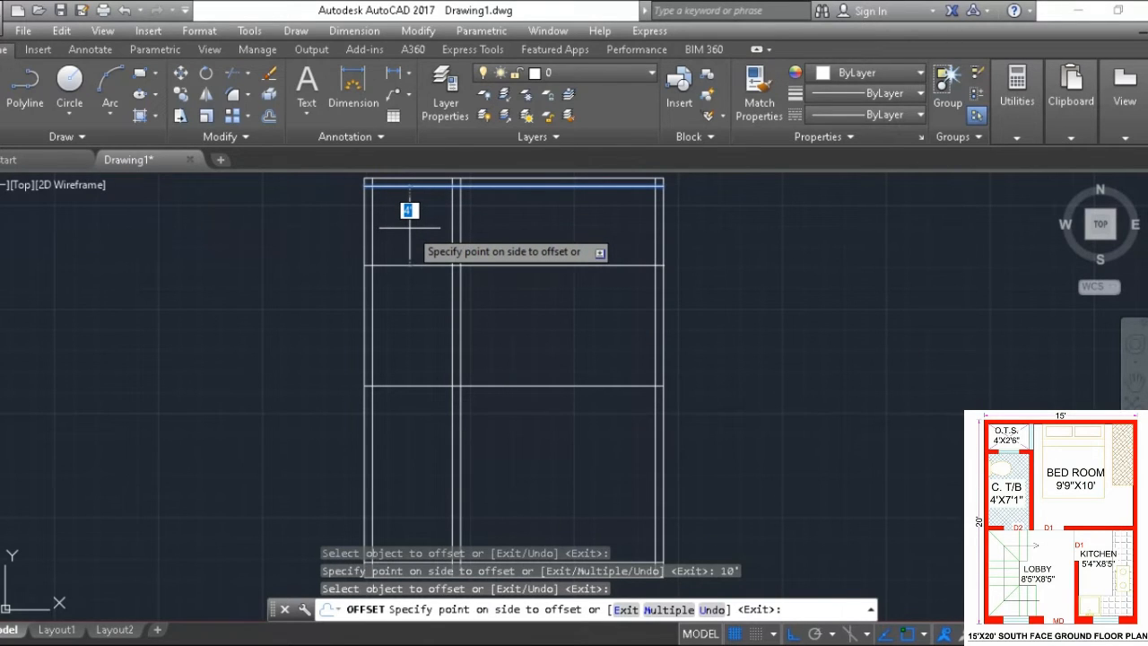
pyautogui.write("2'6")
pyautogui.press('Return')
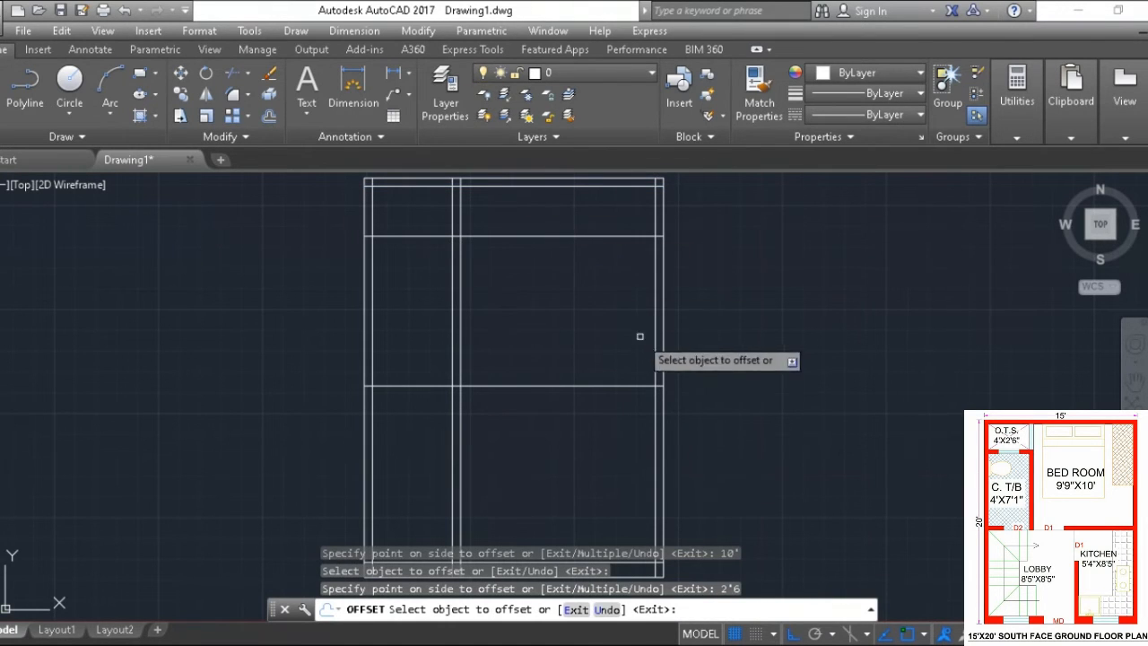
pyautogui.press('Escape')
# - Trim the 2'6" line out of the bedroom and cut both vertical partition lines below the 10' line
pyautogui.write('tr')
pyautogui.press('Return')
pyautogui.press('Return')
pyautogui.click(530, 236)
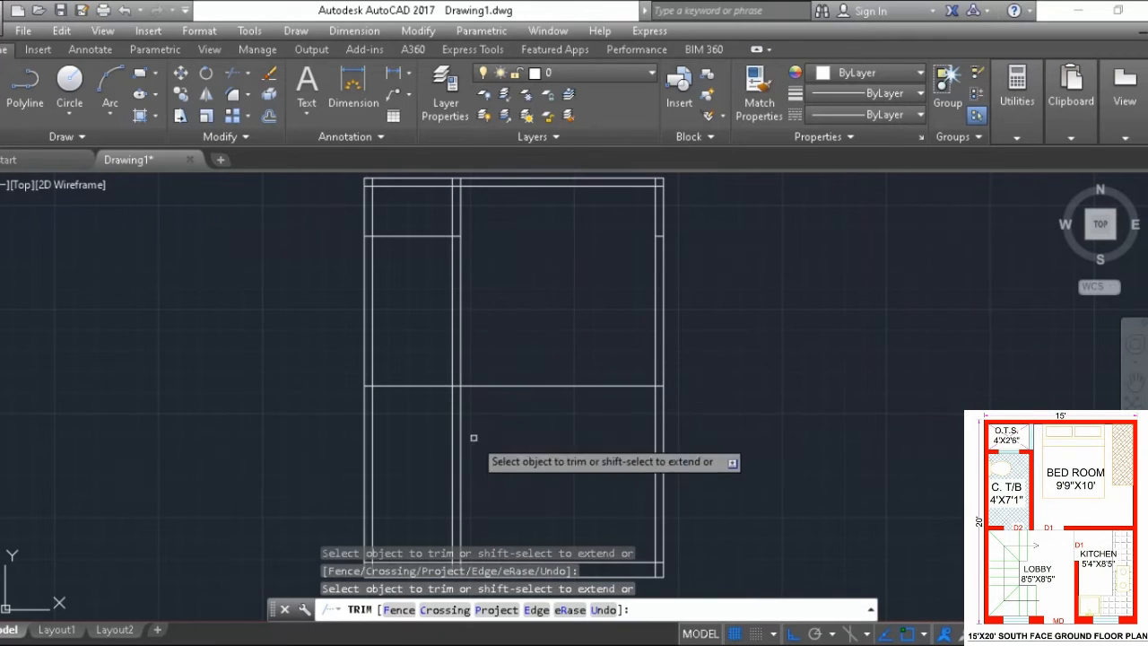
pyautogui.click(474, 438)
pyautogui.click(432, 426)
# - Trim the leftover pieces of the 2'6" line inside the vertical partition and the left outer wall
pyautogui.scroll(10, 456, 392)
pyautogui.scroll(-12, 461, 363)
pyautogui.moveTo(459, 261); pyautogui.dragTo(527, 348, button='middle')
pyautogui.scroll(4, 527, 348)
pyautogui.scroll(6, 528, 348)
pyautogui.click(566, 448)
pyautogui.click(553, 482)
pyautogui.scroll(-6, 532, 397)
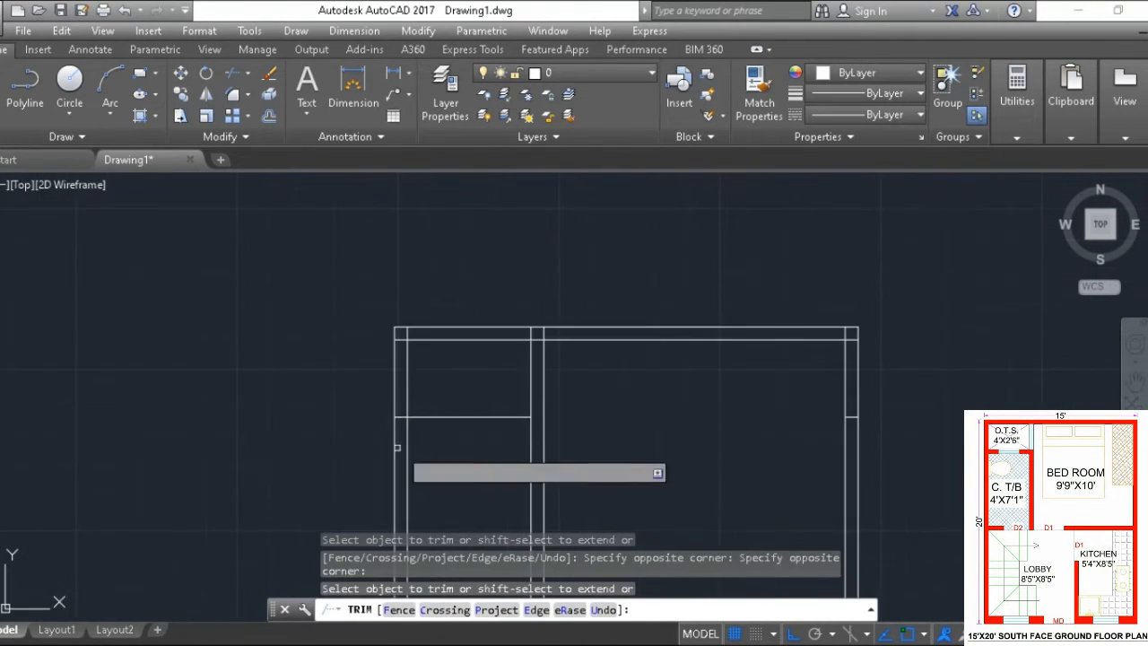
pyautogui.click(402, 413)
pyautogui.click(402, 421)
pyautogui.scroll(4, 394, 422)
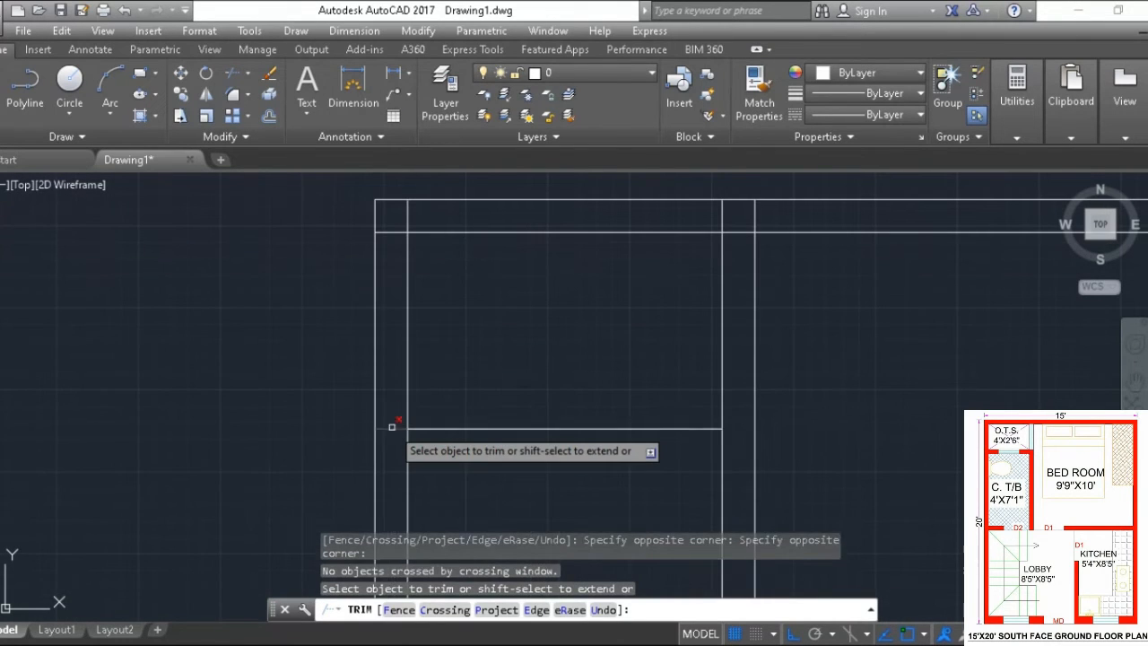
pyautogui.moveTo(406, 433); pyautogui.dragTo(345, 246, button='middle')
pyautogui.scroll(-8, 345, 245)
pyautogui.moveTo(368, 311); pyautogui.dragTo(405, 317, button='middle')
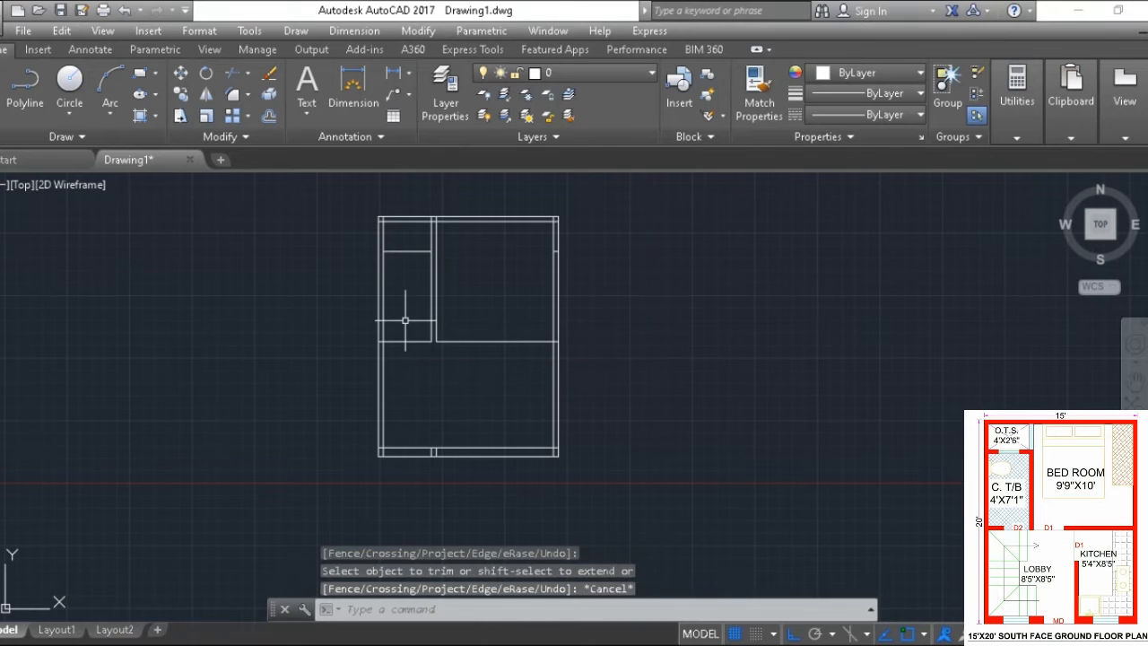
pyautogui.write('o')
pyautogui.press('Return')
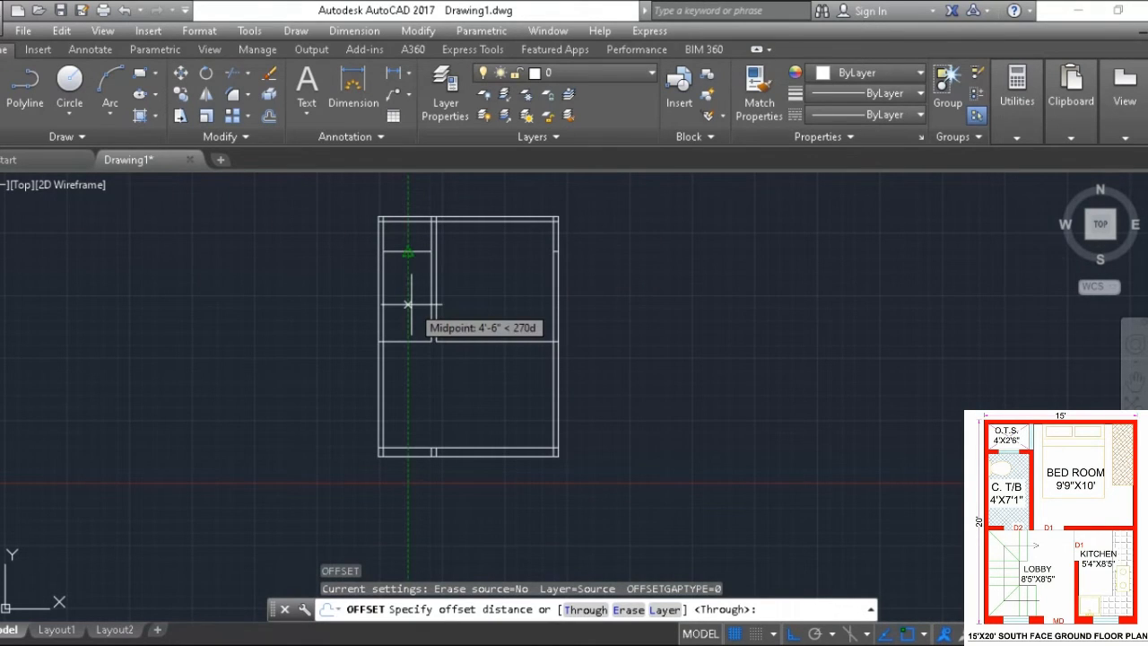
pyautogui.write("5''")
pyautogui.press('Return')
pyautogui.press('Escape')
# - Offset the O.T.S. bottom line 5" downward to form the wall between O.T.S. and toilet
pyautogui.write('o')
pyautogui.press('Return')
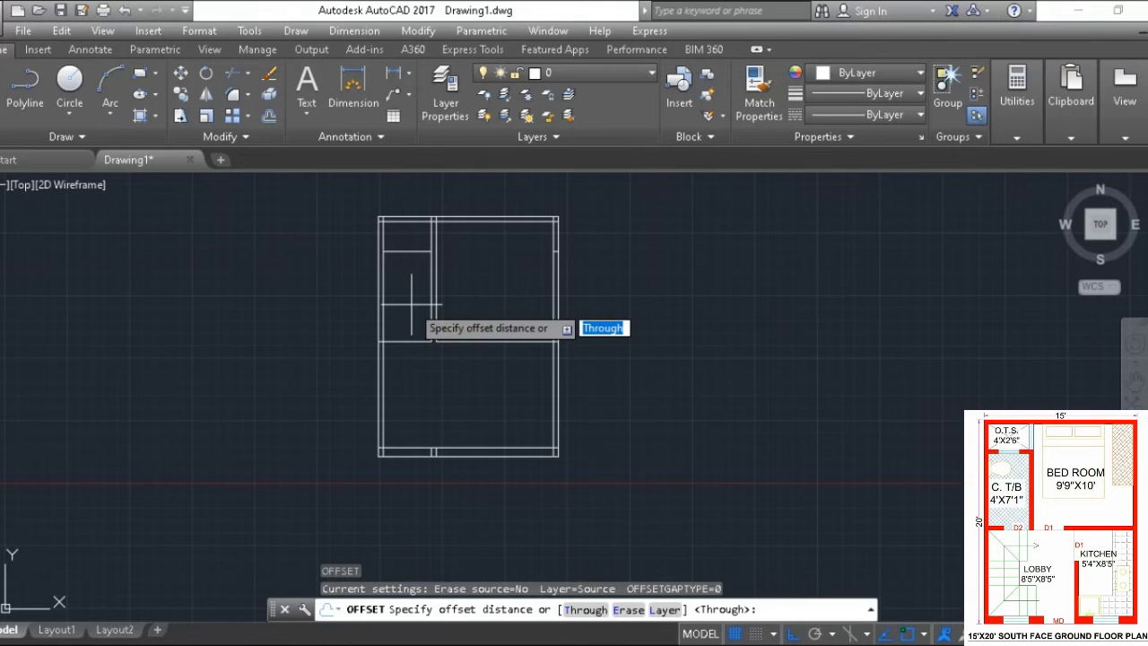
pyautogui.write('5')
pyautogui.press('Return')
pyautogui.scroll(5, 399, 327)
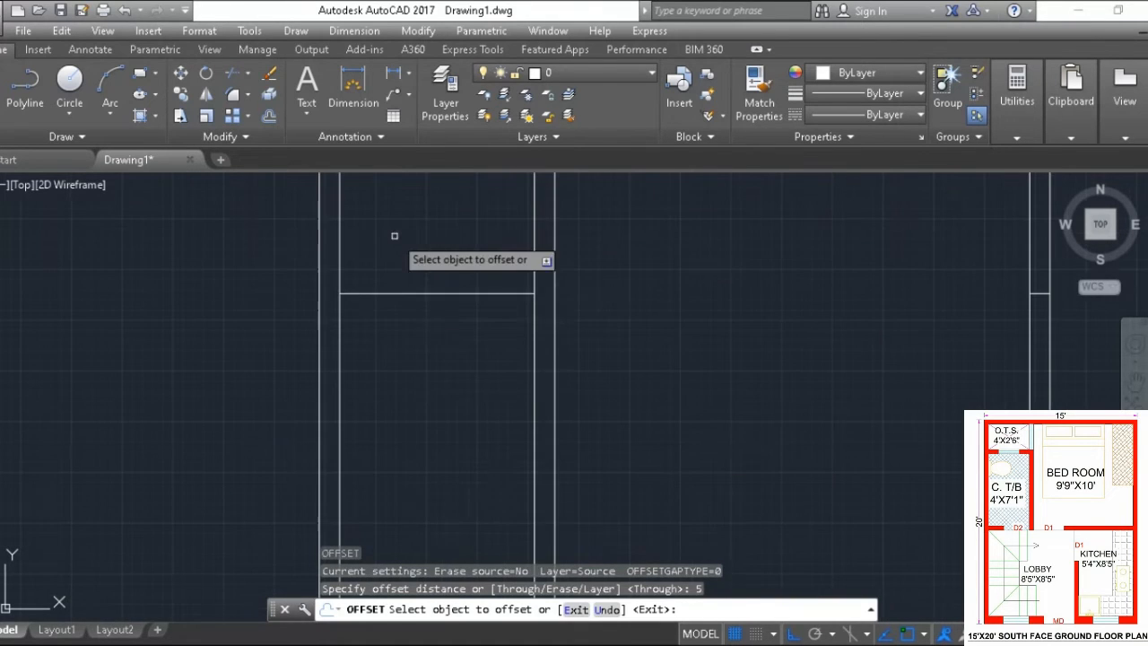
pyautogui.click(387, 292)
pyautogui.click(383, 325)
# - Offset the bedroom's bottom line 5" downward to give the wall its thickness
pyautogui.scroll(-4, 403, 384)
pyautogui.scroll(4, 451, 453)
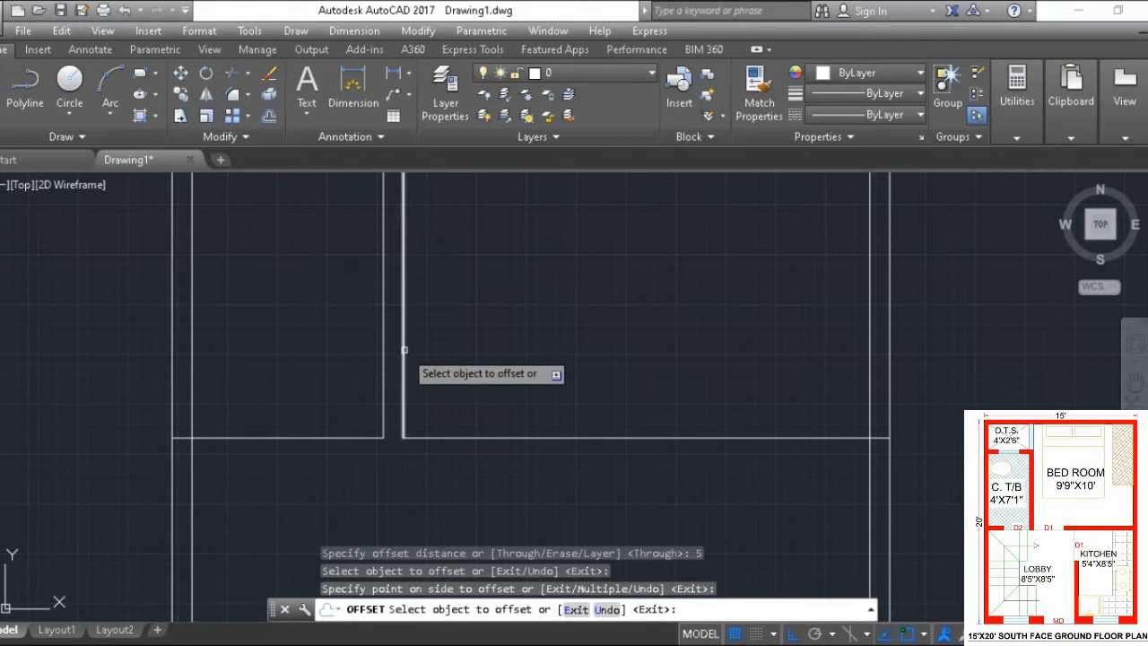
pyautogui.scroll(-1, 403, 350)
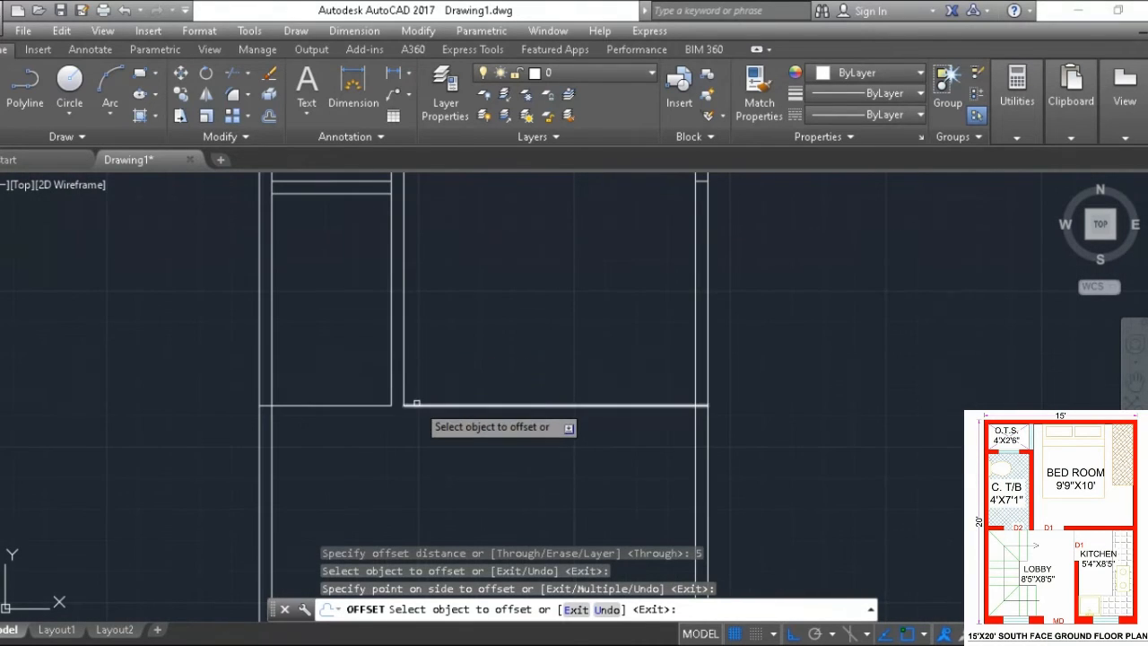
pyautogui.click(417, 406)
pyautogui.click(416, 434)
pyautogui.write('o')
pyautogui.press('Return')
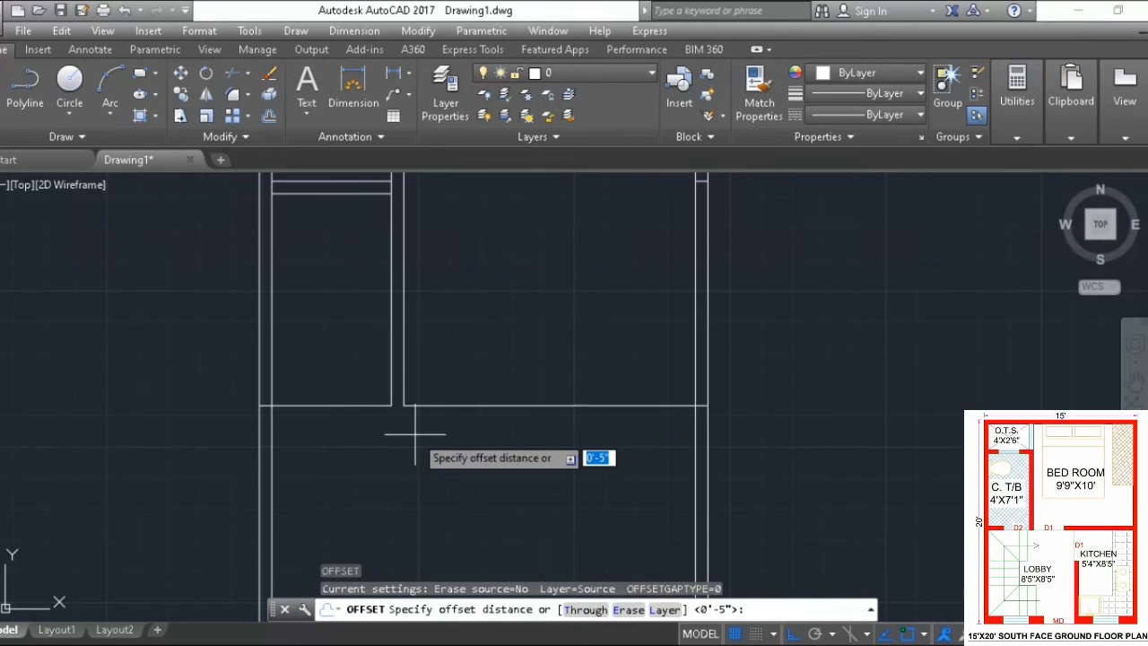
pyautogui.press('Return')
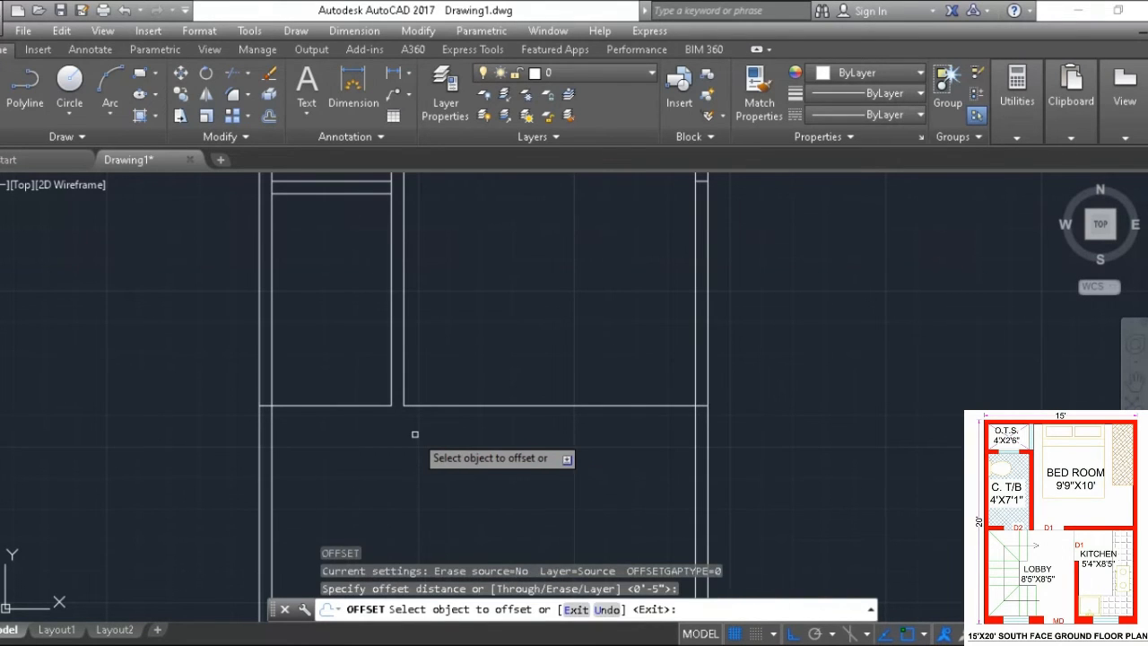
pyautogui.click(409, 405)
pyautogui.click(407, 419)
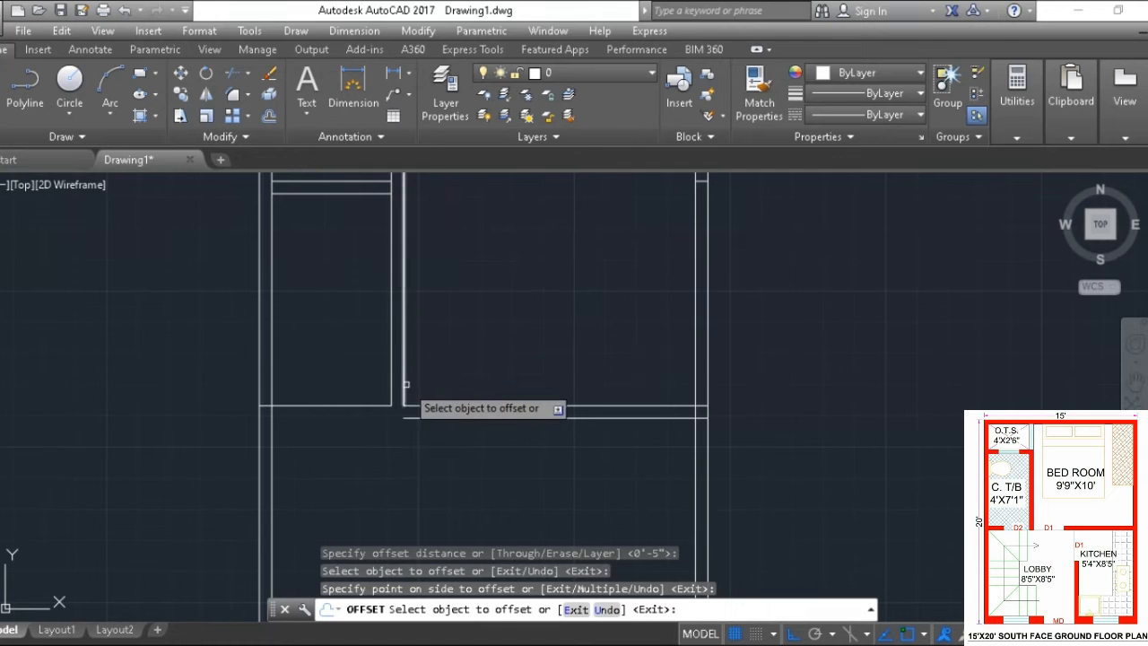
# - Offset the toilet's bottom line 5" downward to match the bedroom wall
pyautogui.click(322, 405)
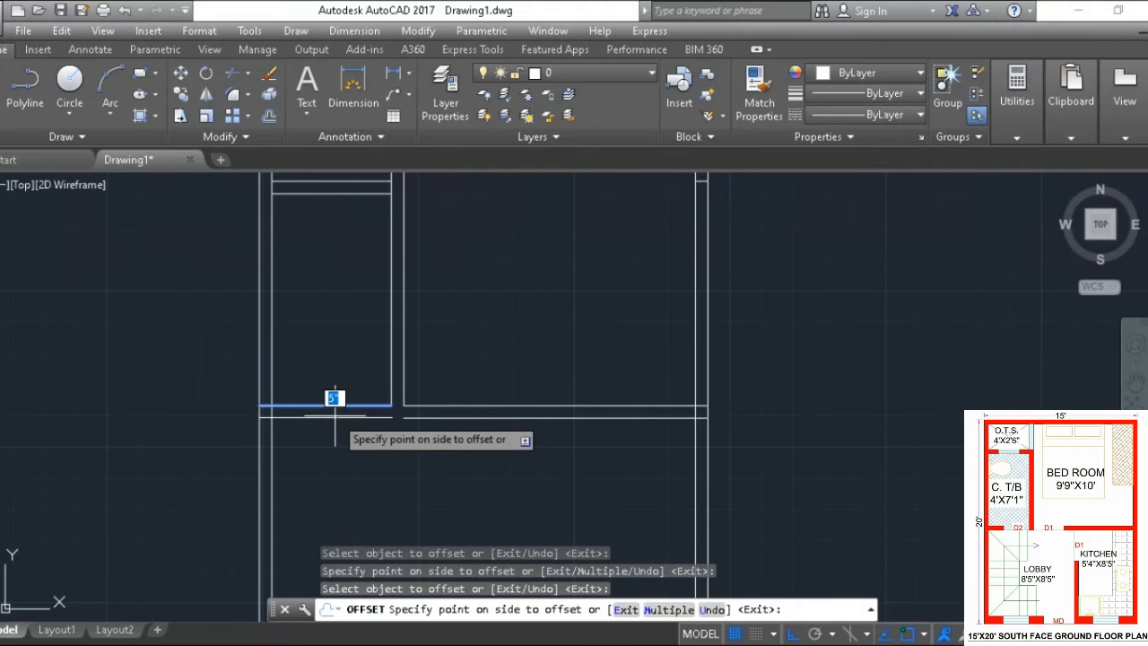
pyautogui.click(333, 411)
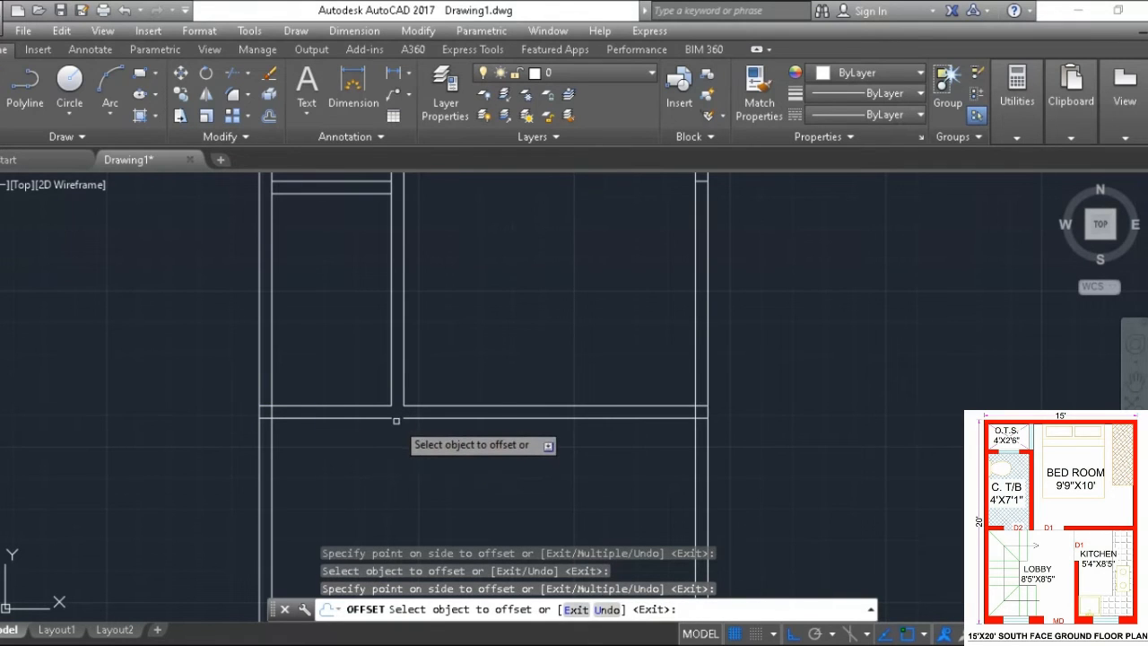
pyautogui.press('Escape')
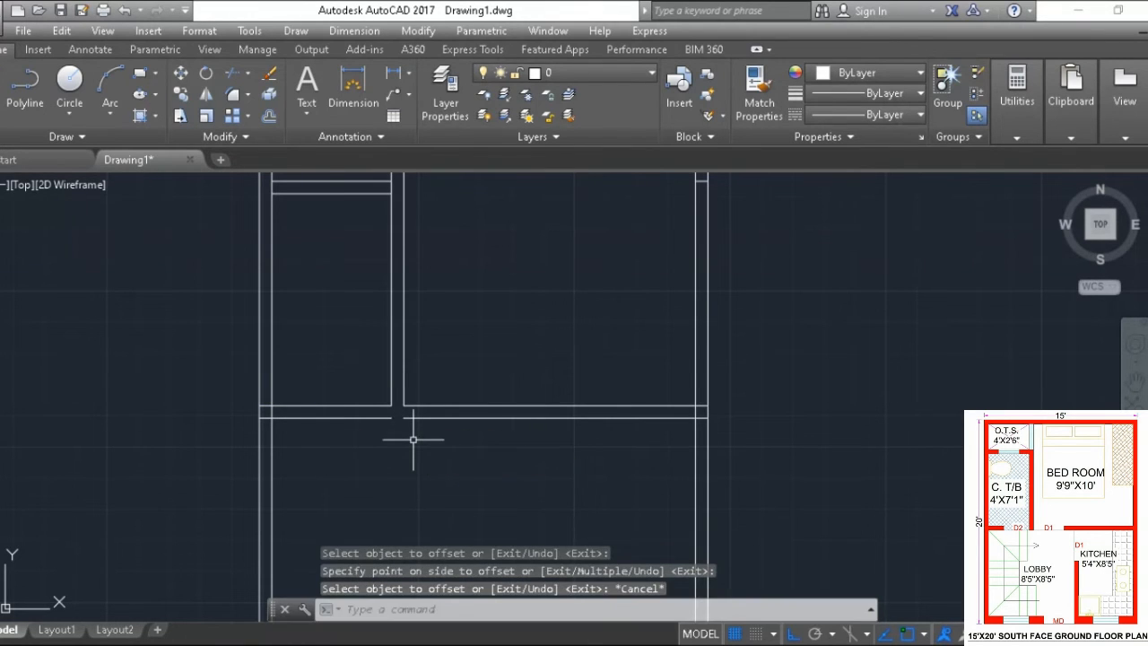
# - Extend the toilet wall's lower line to the right, closing the gap below the vertical partition
pyautogui.write('ex')
pyautogui.press('Return')
pyautogui.press('Return')
pyautogui.click(372, 418)
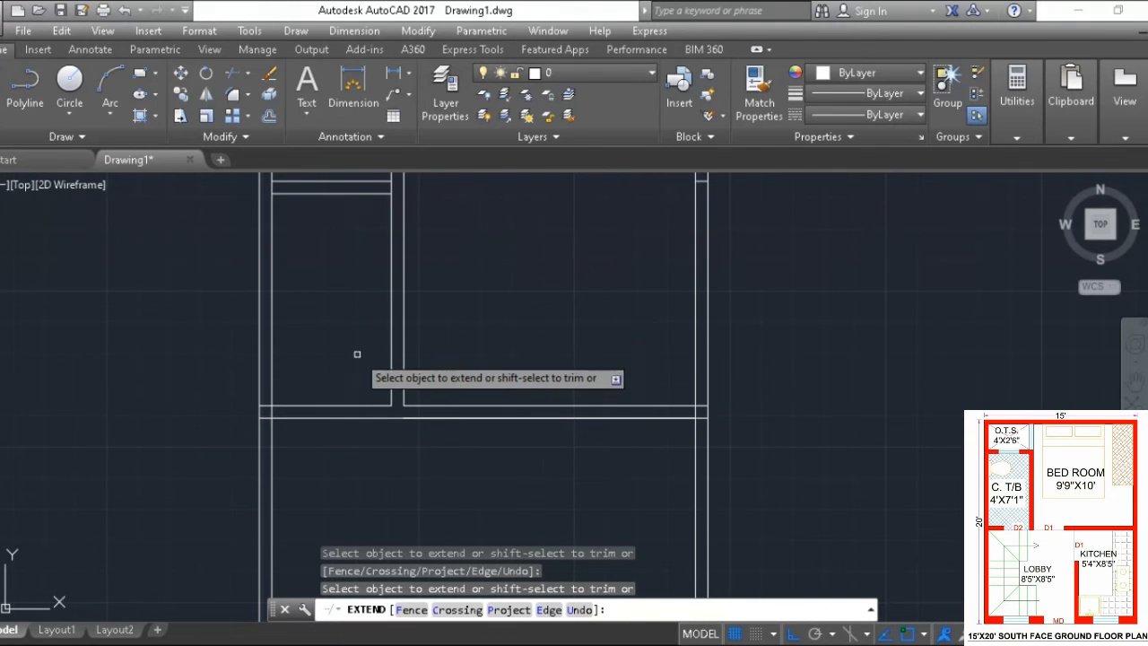
pyautogui.scroll(-2, 374, 354)
pyautogui.moveTo(382, 350)
pyautogui.mouseDown(button='middle')
pyautogui.moveTo(359, 292)
pyautogui.moveTo(282, 236)
pyautogui.mouseUp(button='middle')
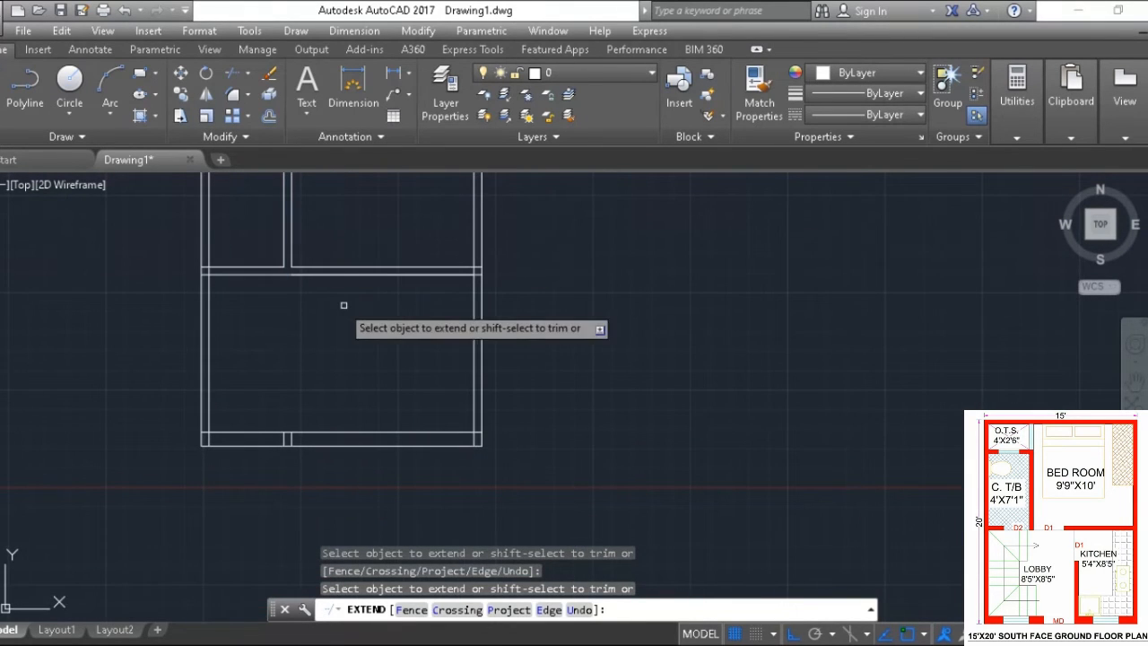
pyautogui.press('Escape')
# - Offset the inner line of the right outer wall 5'4" to the left to mark the kitchen width
pyautogui.write('o')
pyautogui.press('Return')
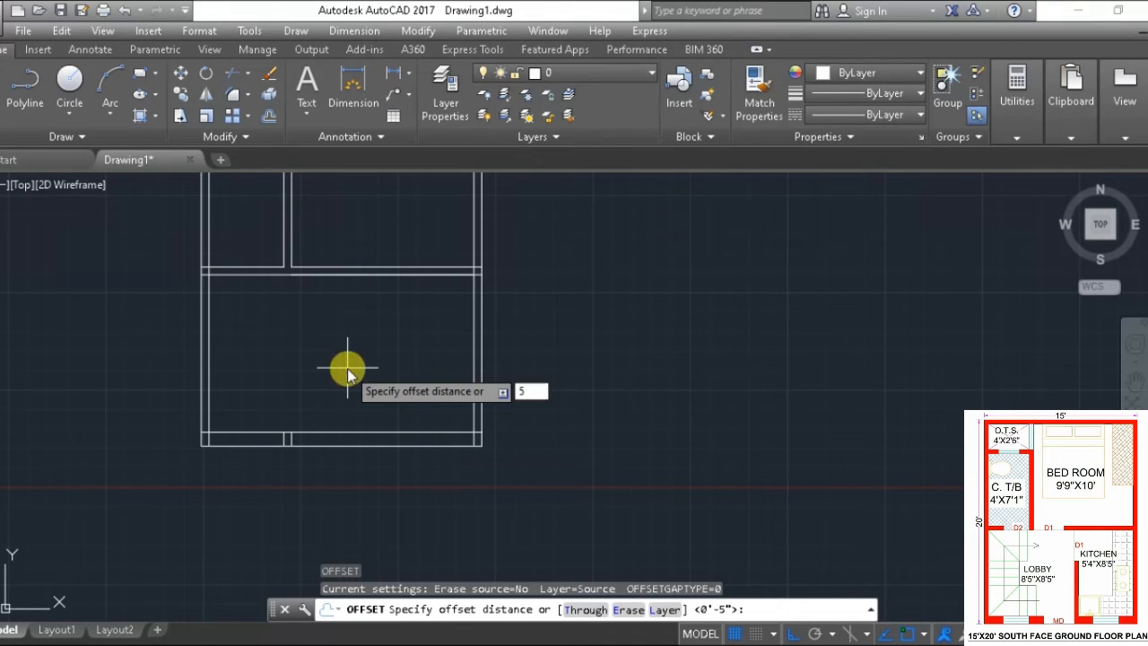
pyautogui.press('Return')
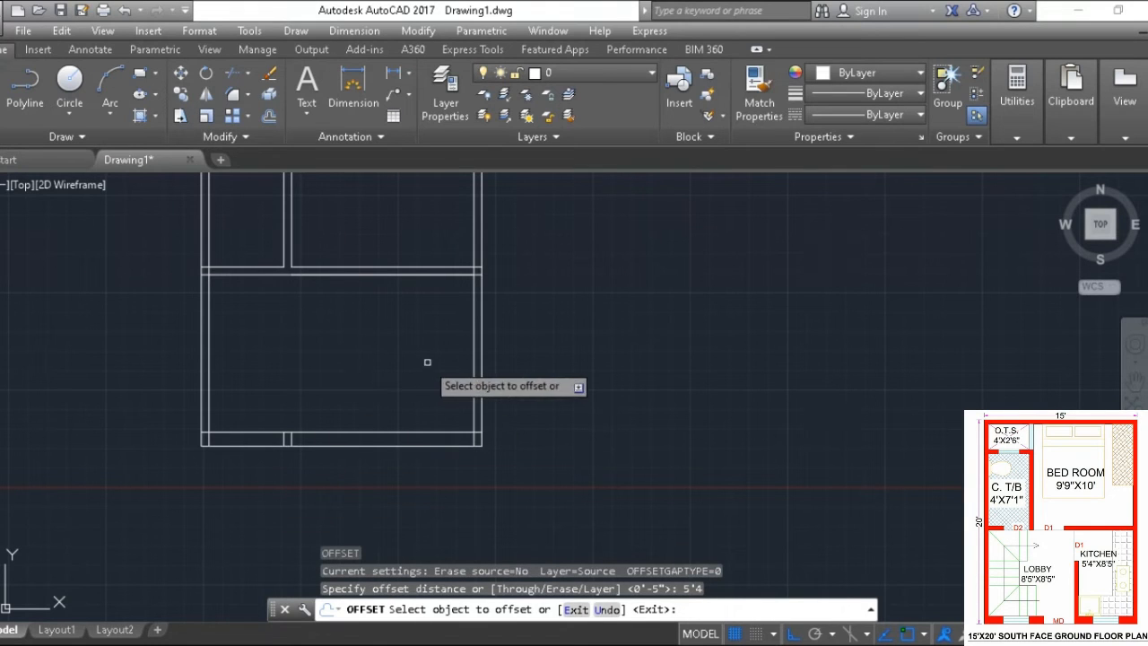
pyautogui.click(466, 358)
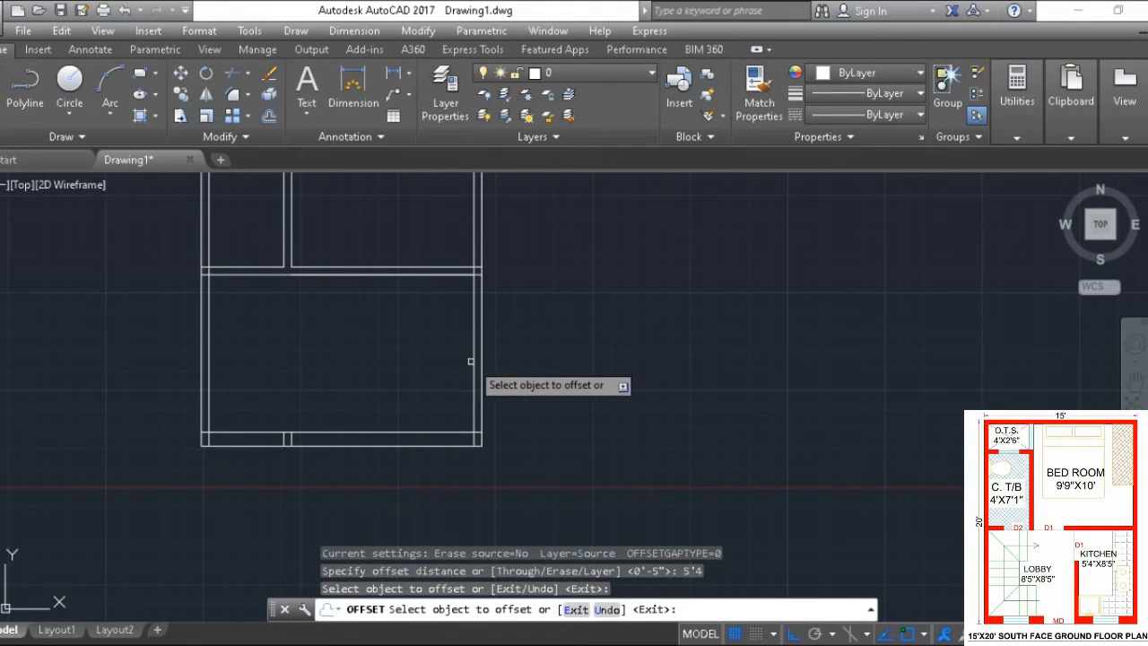
pyautogui.click(475, 363)
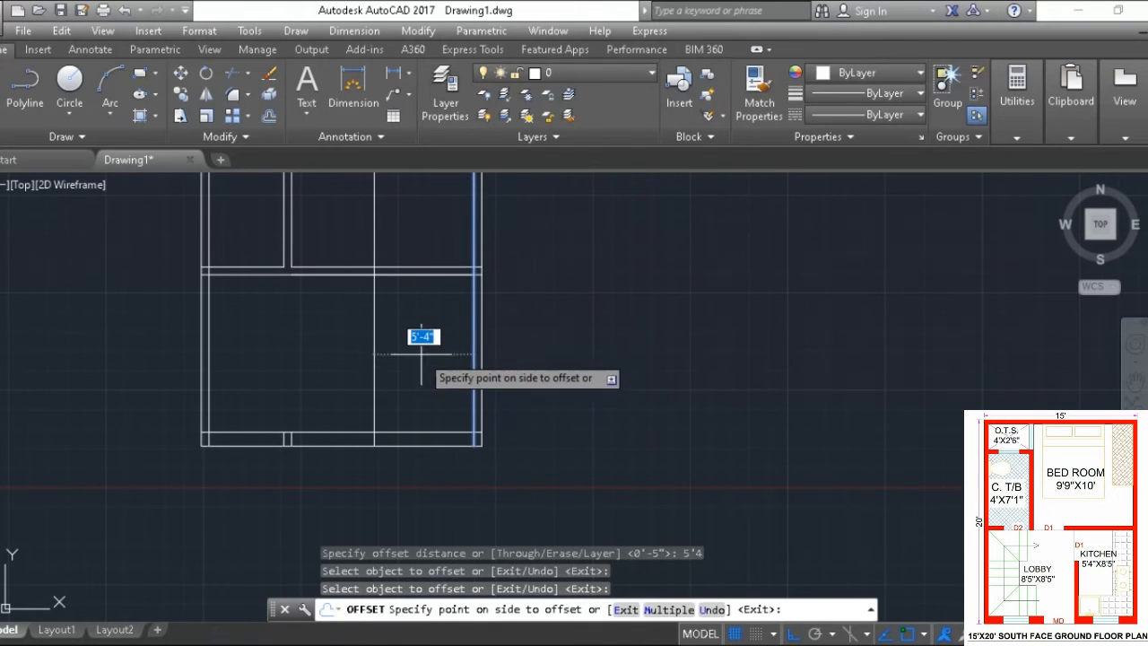
pyautogui.click(418, 349)
pyautogui.moveTo(428, 360); pyautogui.dragTo(434, 363, button='middle')
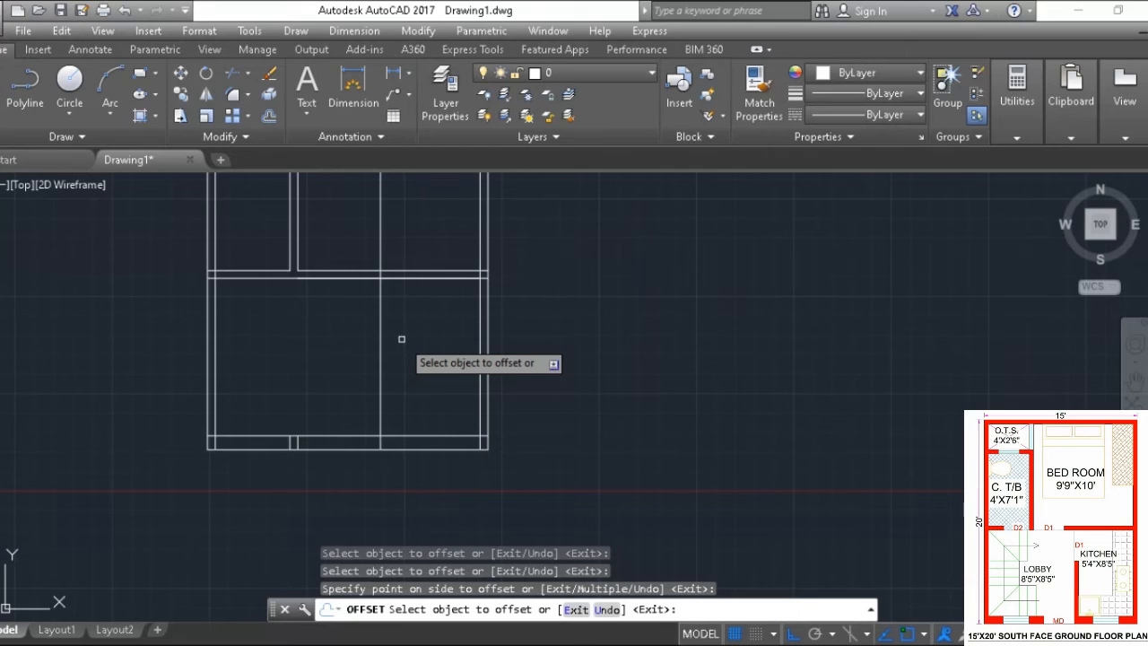
pyautogui.press('Escape')
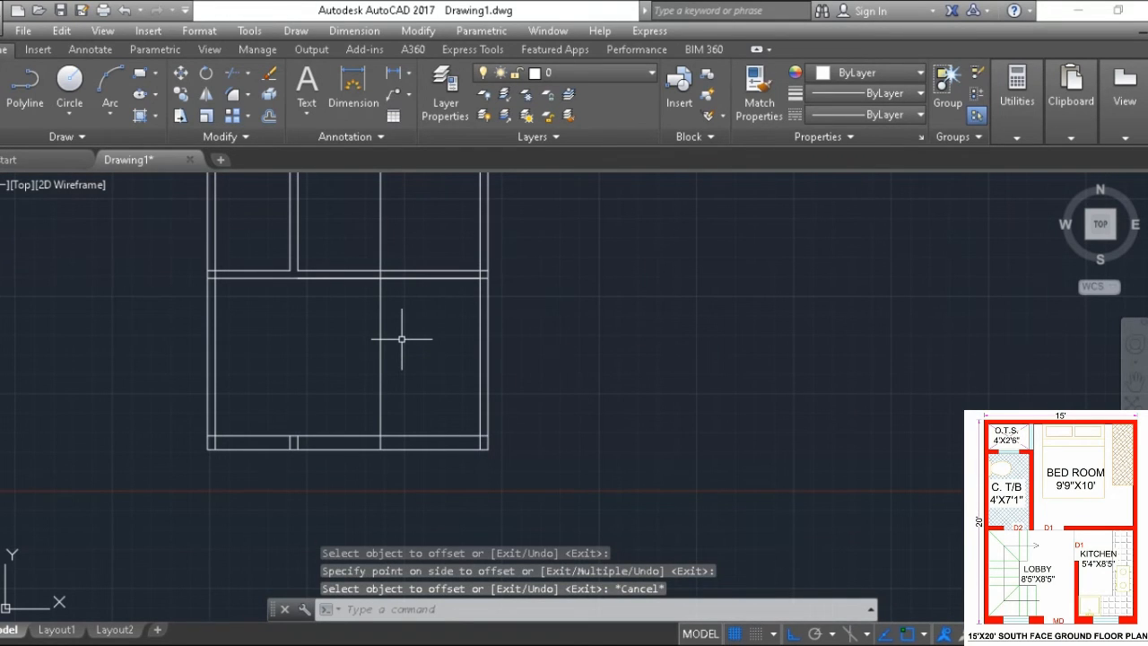
# - Trim away the part of the kitchen partition line that runs up through the bedroom
pyautogui.write('tr')
pyautogui.press('Return')
pyautogui.click(389, 218)
pyautogui.click(359, 208)
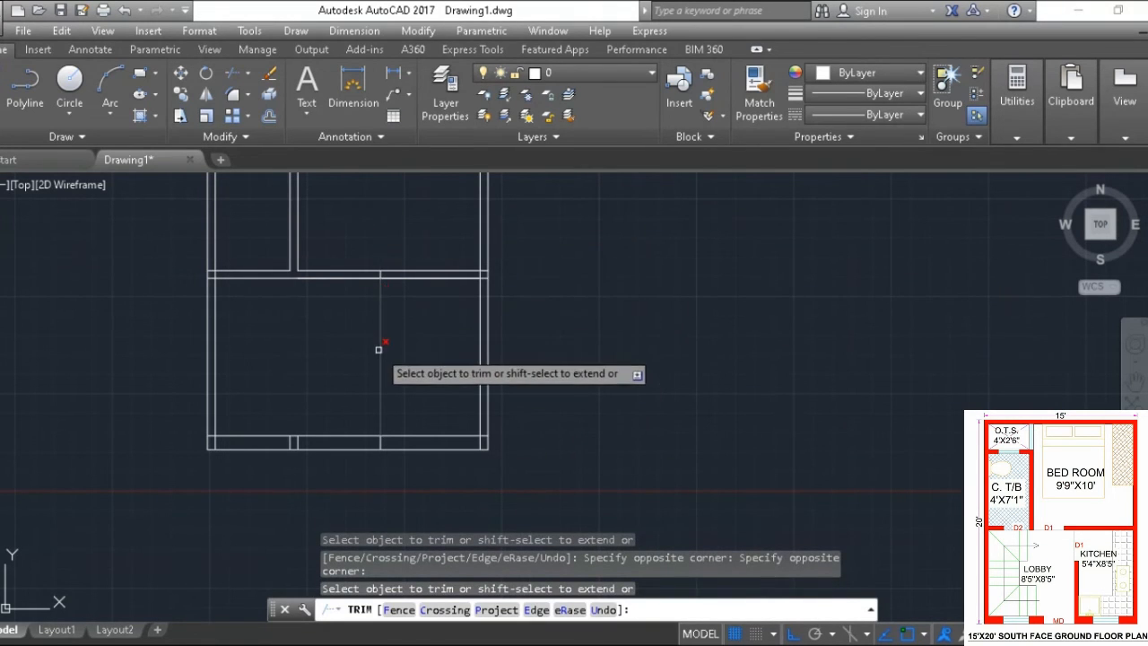
pyautogui.press('Escape')
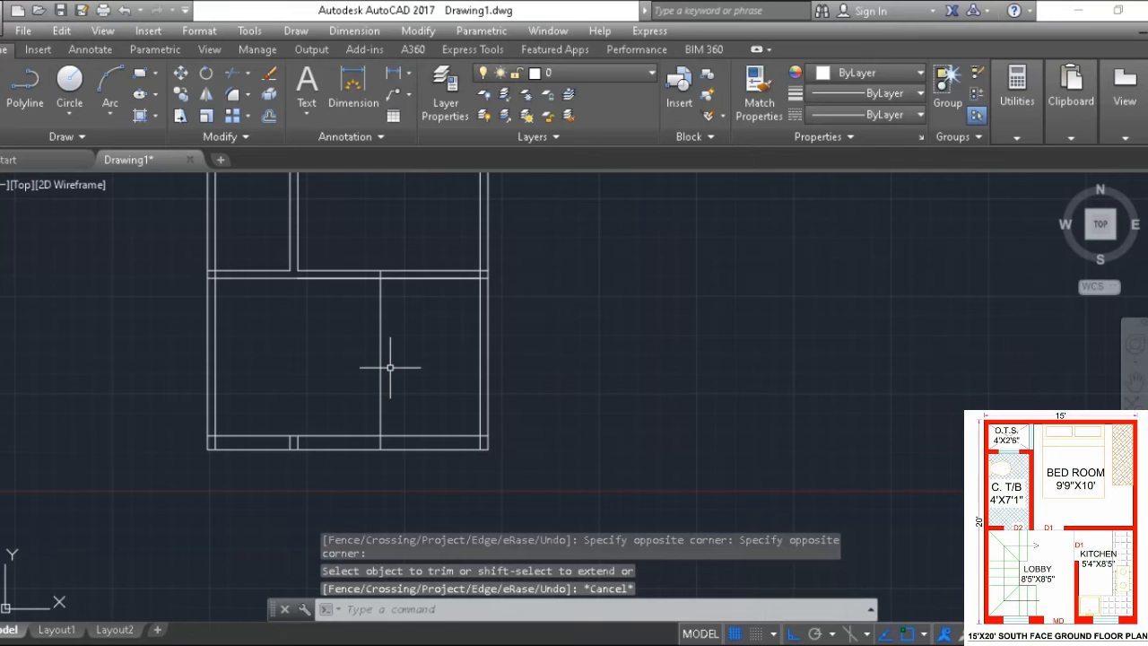
# - Offset the kitchen partition line 5" to the left to form the wall between lobby and kitchen
pyautogui.write('o')
pyautogui.press('Return')
pyautogui.press('Return')
pyautogui.press('Escape')
pyautogui.write('o')
pyautogui.press('Return')
pyautogui.write('5')
pyautogui.press('Return')
pyautogui.click(380, 382)
pyautogui.click(362, 381)
pyautogui.press('Escape')
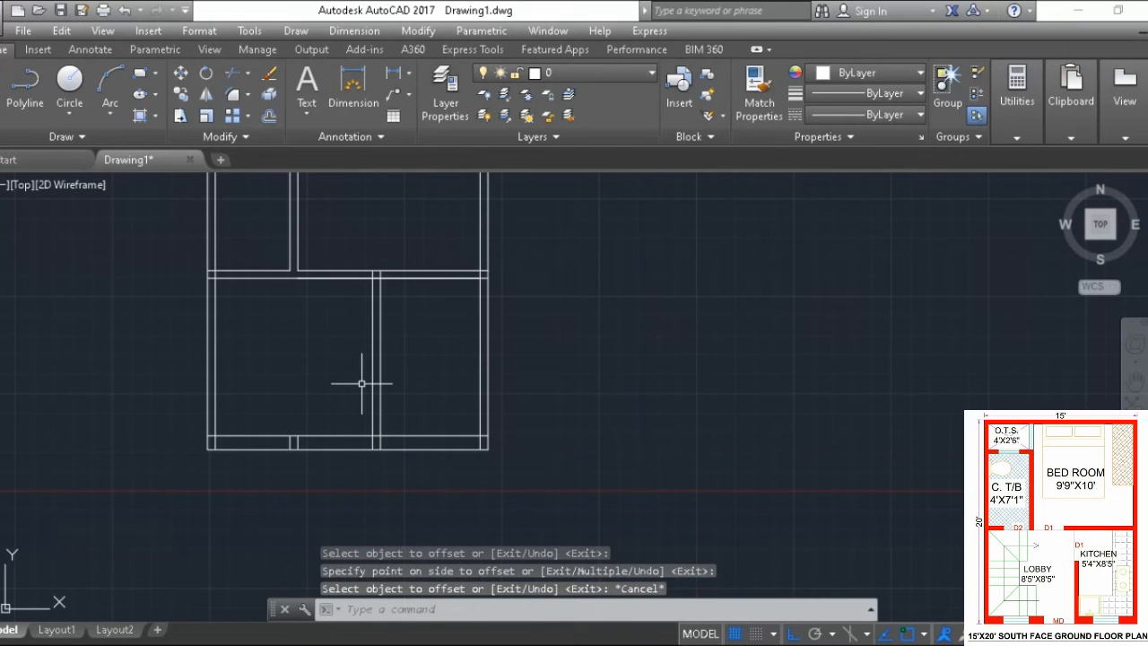
# - Trim the vertical wall lines out of the bottom outer wall and erase the two short leftover segments inside it
pyautogui.write('tr')
pyautogui.press('Return')
pyautogui.press('Return')
pyautogui.scroll(4, 359, 386)
pyautogui.click(701, 401)
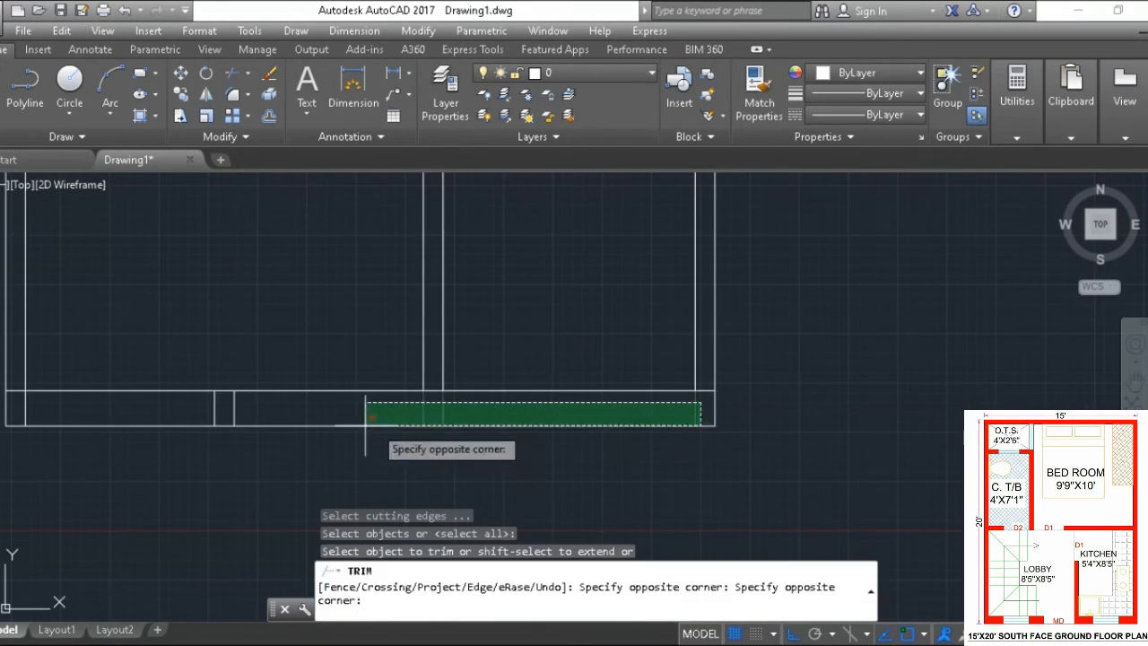
pyautogui.click(20, 413)
pyautogui.press('Escape')
pyautogui.click(254, 405)
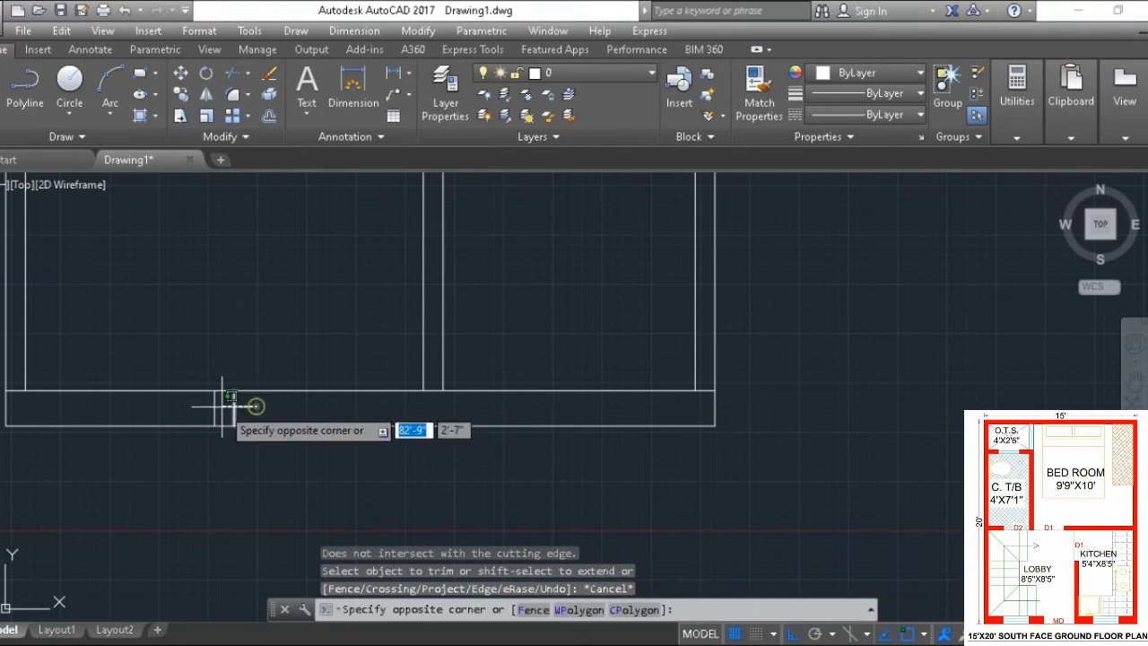
pyautogui.click(201, 406)
pyautogui.press('Delete')
# - Trim the overlapping line stubs at the plan's lower-left corner and where the middle wall meets the left outer wall
pyautogui.moveTo(68, 388); pyautogui.dragTo(281, 445, button='middle')
pyautogui.scroll(2, 275, 446)
pyautogui.write('tr')
pyautogui.press('Return')
pyautogui.press('Return')
pyautogui.click(207, 451)
pyautogui.click(199, 460)
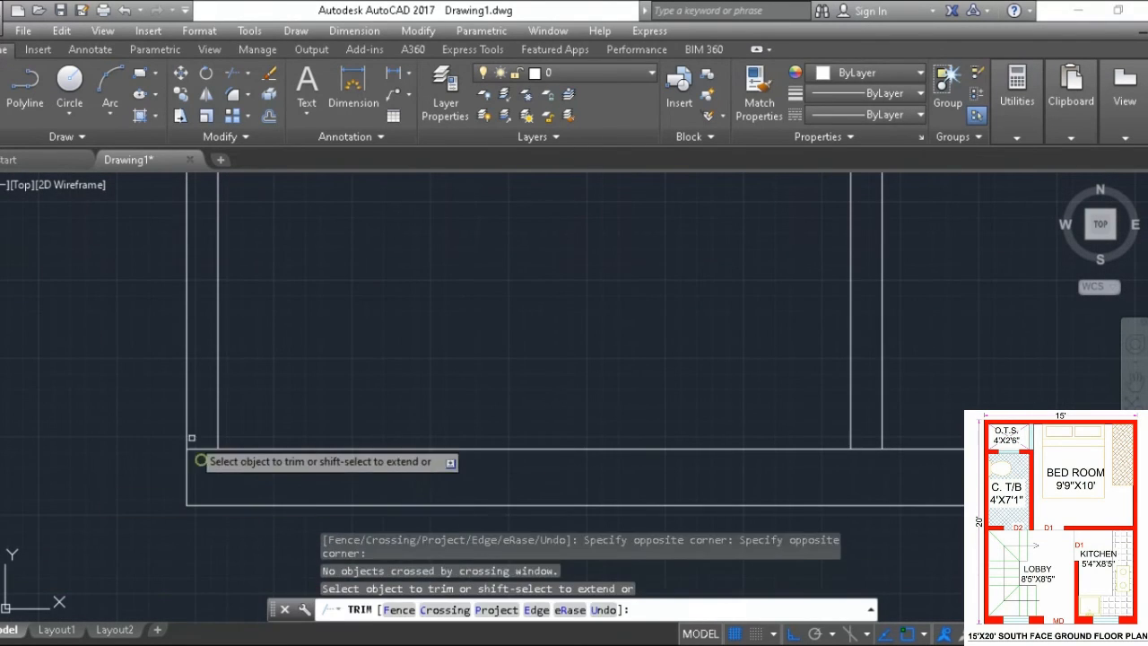
pyautogui.click(197, 472)
pyautogui.click(202, 420)
pyautogui.scroll(-5, 201, 418)
pyautogui.scroll(3, 190, 314)
pyautogui.click(251, 431)
pyautogui.click(248, 466)
pyautogui.click(257, 446)
# - Trim the crossing line segments at the wall junctions around the toilet and O.T.S
pyautogui.scroll(-4, 230, 439)
pyautogui.scroll(4, 230, 380)
pyautogui.click(440, 295)
pyautogui.click(235, 303)
pyautogui.moveTo(309, 306); pyautogui.dragTo(341, 470, button='middle')
pyautogui.click(494, 324)
pyautogui.click(268, 334)
pyautogui.click(472, 334)
pyautogui.moveTo(915, 328); pyautogui.dragTo(509, 177, button='middle')
pyautogui.click(684, 286)
pyautogui.click(666, 281)
pyautogui.click(690, 292)
# - Trim the remaining overlapping wall lines at the bedroom, lobby and kitchen junctions so the wall corridors are open
pyautogui.scroll(-4, 509, 177)
pyautogui.scroll(7, 429, 339)
pyautogui.moveTo(428, 339); pyautogui.dragTo(120, 177, button='middle')
pyautogui.click(208, 361)
pyautogui.click(87, 359)
pyautogui.click(831, 319)
pyautogui.click(812, 405)
pyautogui.click(156, 383)
pyautogui.scroll(-8, 259, 385)
pyautogui.scroll(7, 409, 487)
pyautogui.click(390, 489)
pyautogui.scroll(-7, 390, 490)
pyautogui.scroll(7, 351, 490)
pyautogui.moveTo(352, 490); pyautogui.dragTo(293, 524, button='middle')
pyautogui.click(211, 300)
pyautogui.scroll(-7, 211, 301)
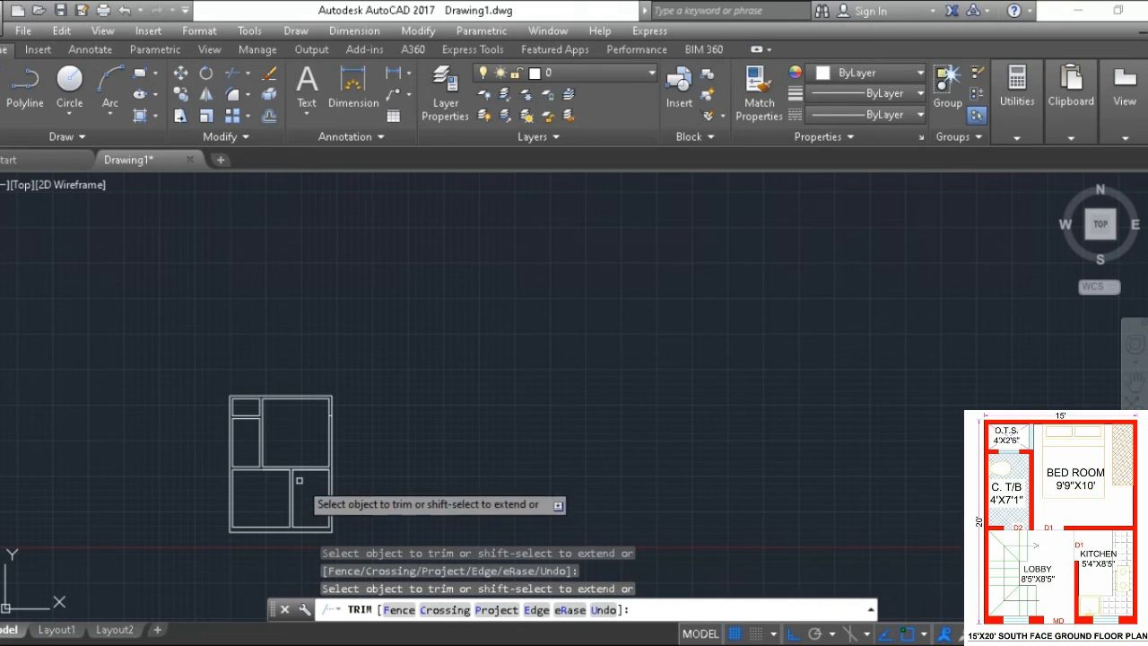
# - Erase the short leftover horizontal segment inside the right outer wall beside the bedroom
pyautogui.scroll(3, 260, 444)
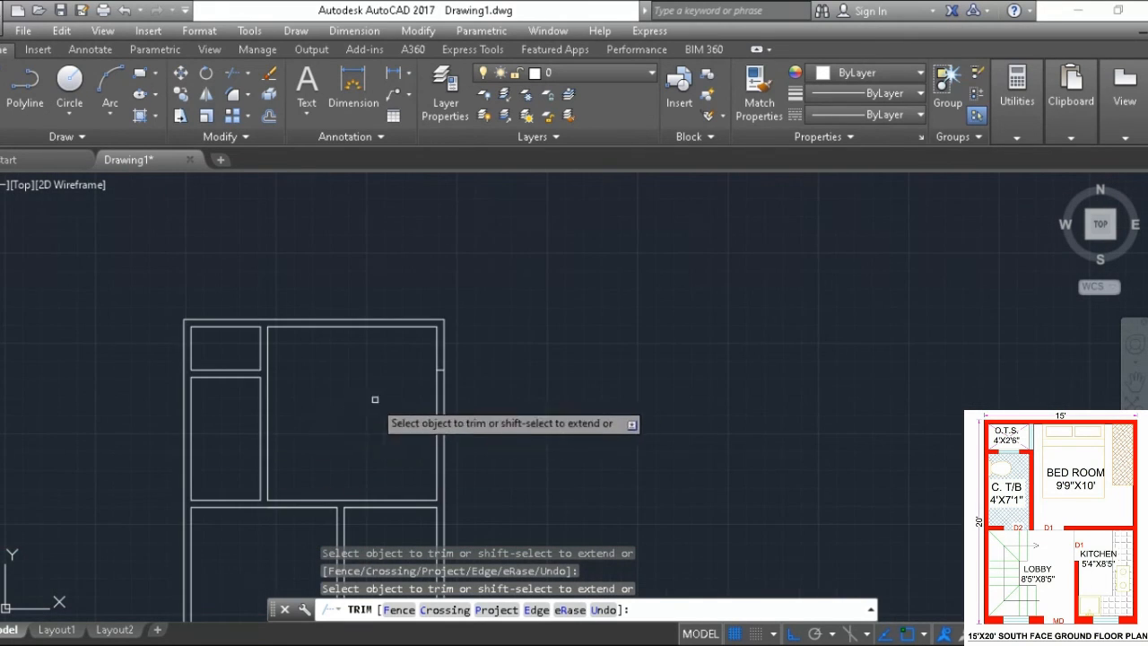
pyautogui.scroll(5, 465, 388)
pyautogui.press('Escape')
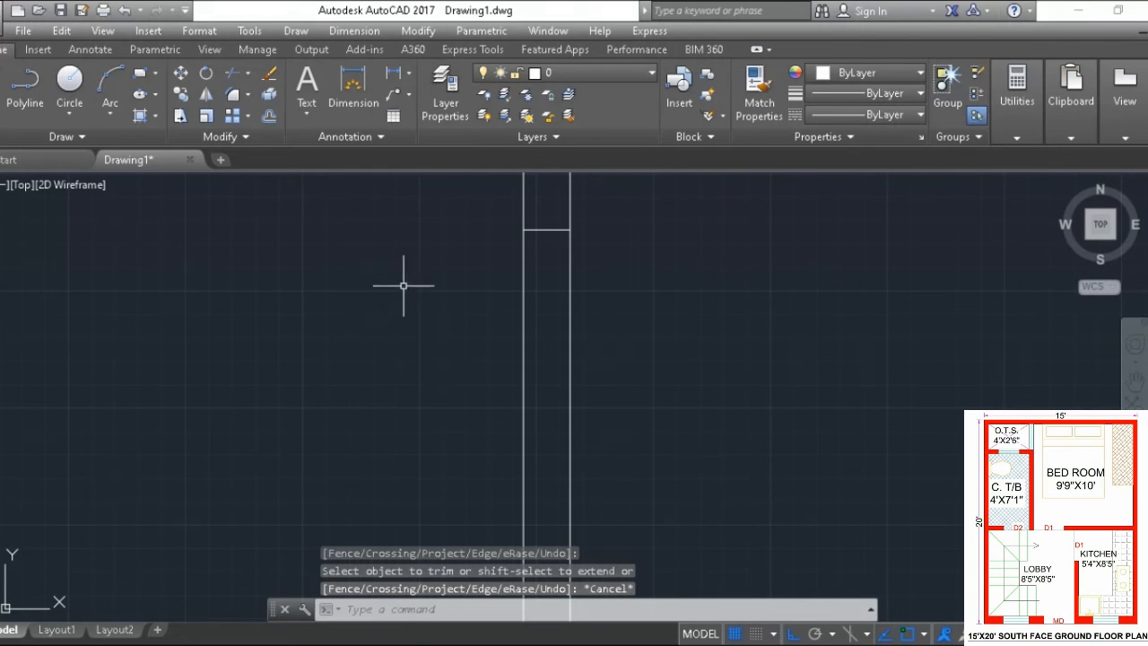
pyautogui.click(544, 222)
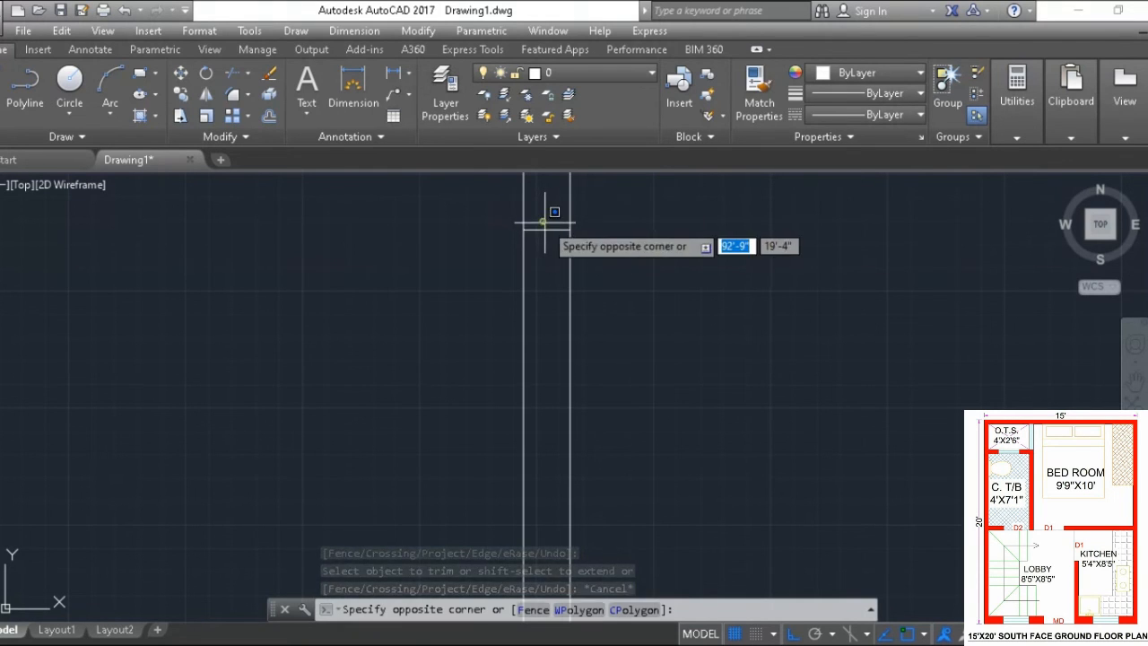
pyautogui.click(544, 210)
pyautogui.click(548, 265)
pyautogui.press('Escape')
pyautogui.scroll(-8, 487, 267)
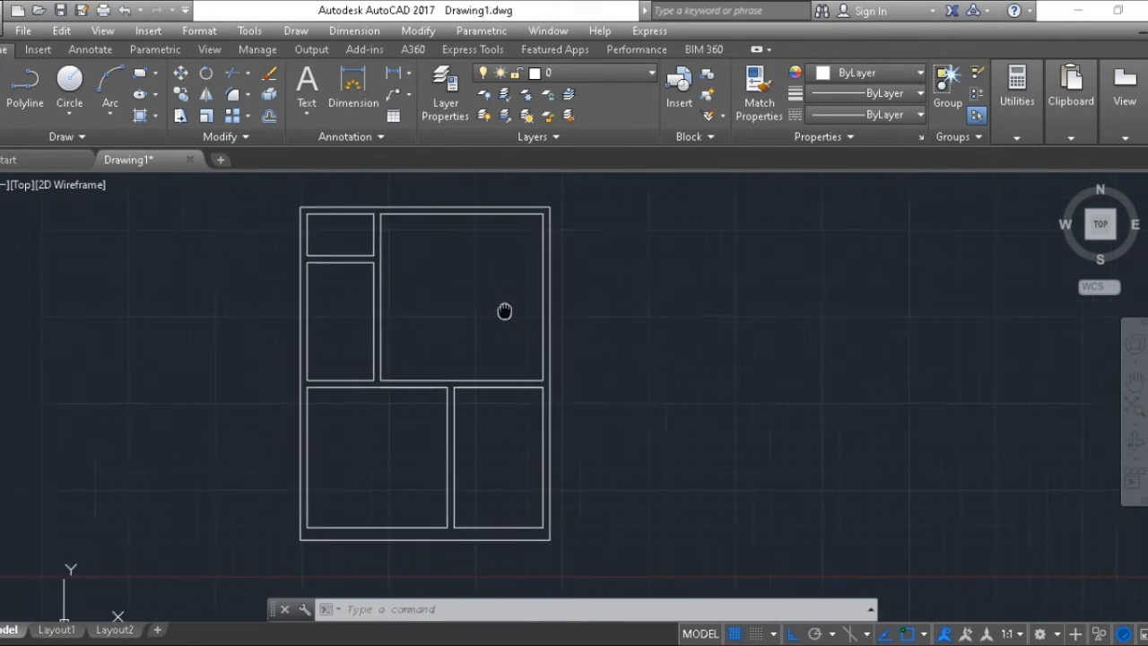
# - Examine the cleaned-up wall layout of the whole floor plan
pyautogui.moveTo(505, 313); pyautogui.dragTo(661, 338, button='middle')
pyautogui.moveTo(587, 330); pyautogui.dragTo(597, 316, button='middle')
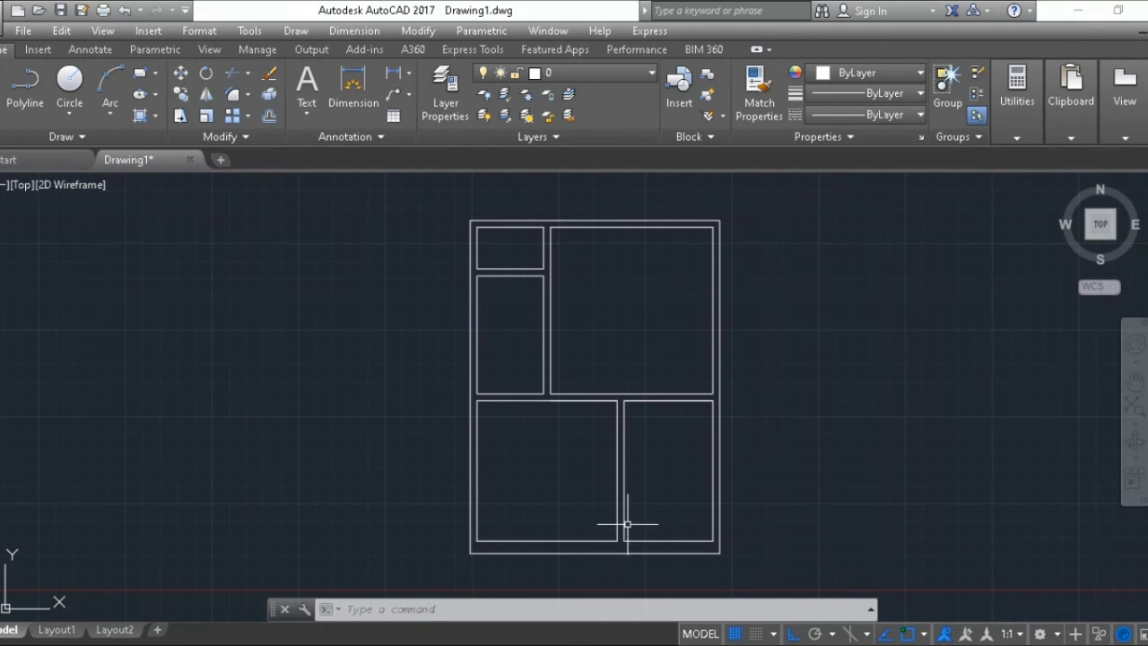
pyautogui.scroll(2, 675, 316)
pyautogui.moveTo(594, 295); pyautogui.dragTo(608, 202, button='middle')
pyautogui.scroll(-2, 638, 259)
pyautogui.moveTo(639, 259); pyautogui.dragTo(626, 327, button='middle')
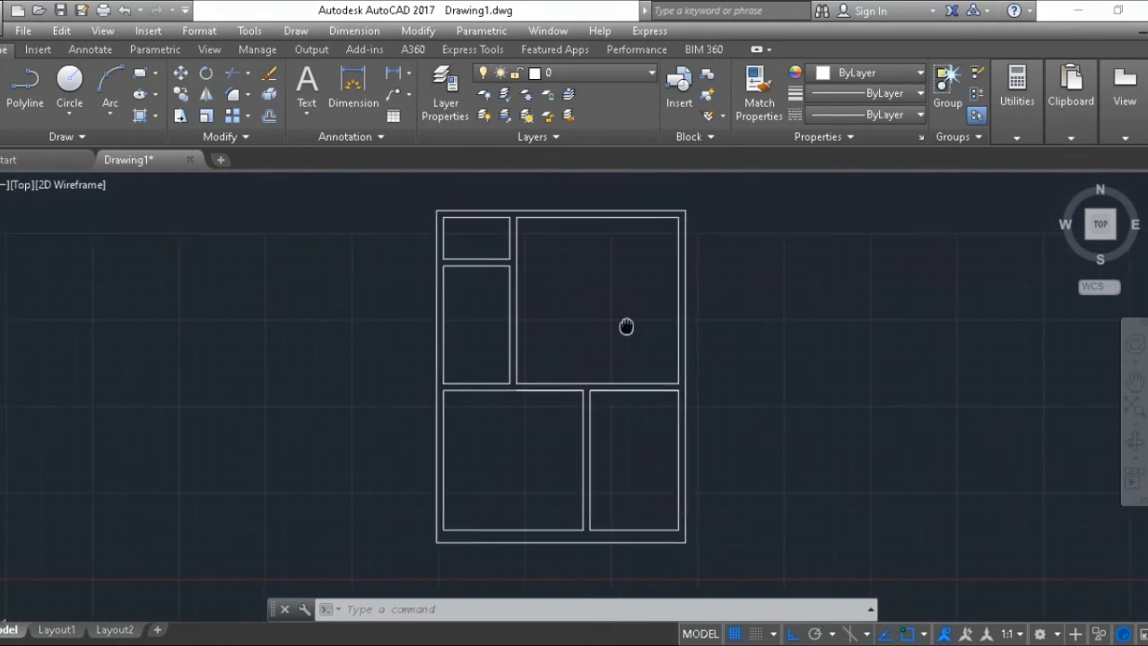
pyautogui.scroll(-2, 595, 362)
pyautogui.scroll(2, 597, 360)
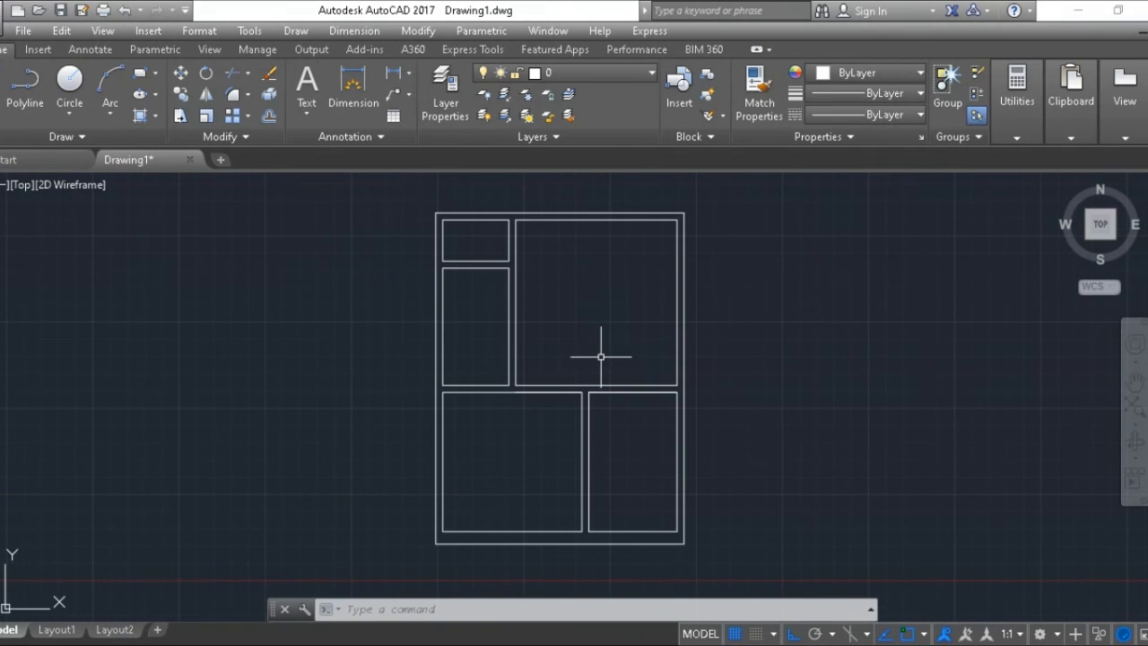
# - Rotate the top view of the plan through successive 90-degree turns
pyautogui.click(1134, 192)
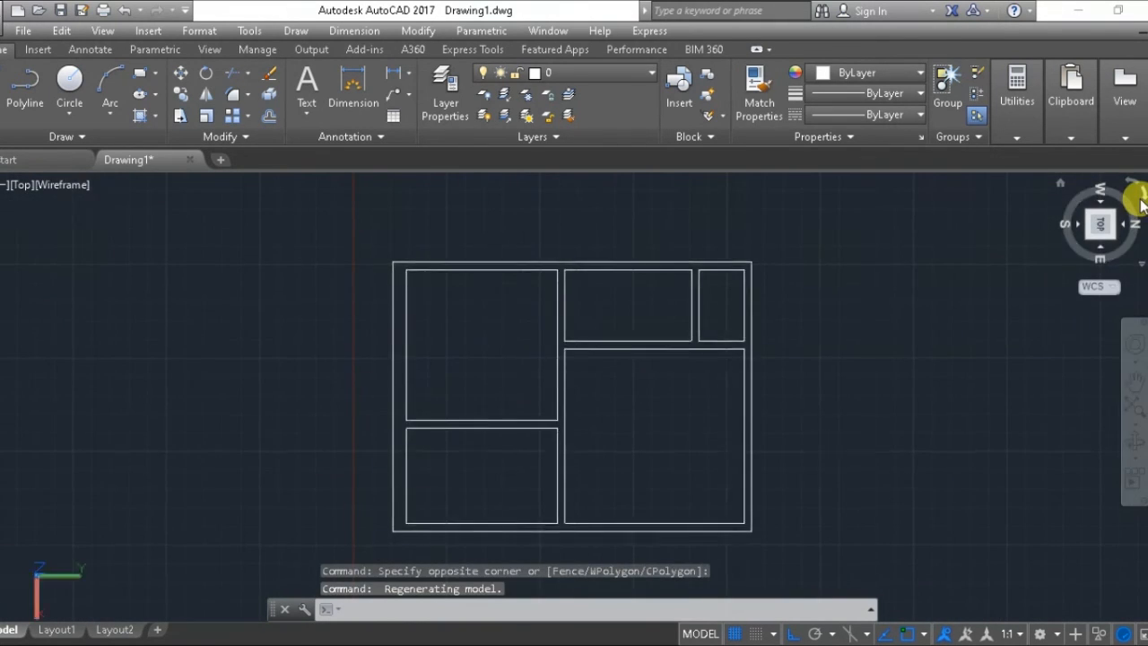
pyautogui.click(1137, 196)
pyautogui.click(1135, 197)
pyautogui.click(1133, 199)
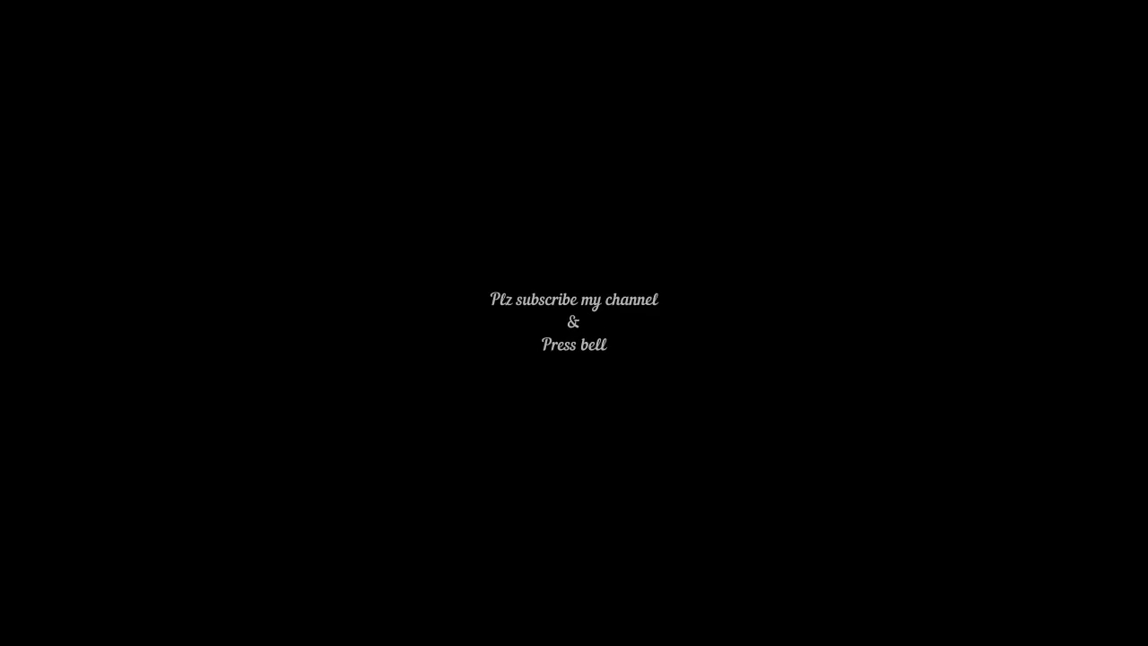